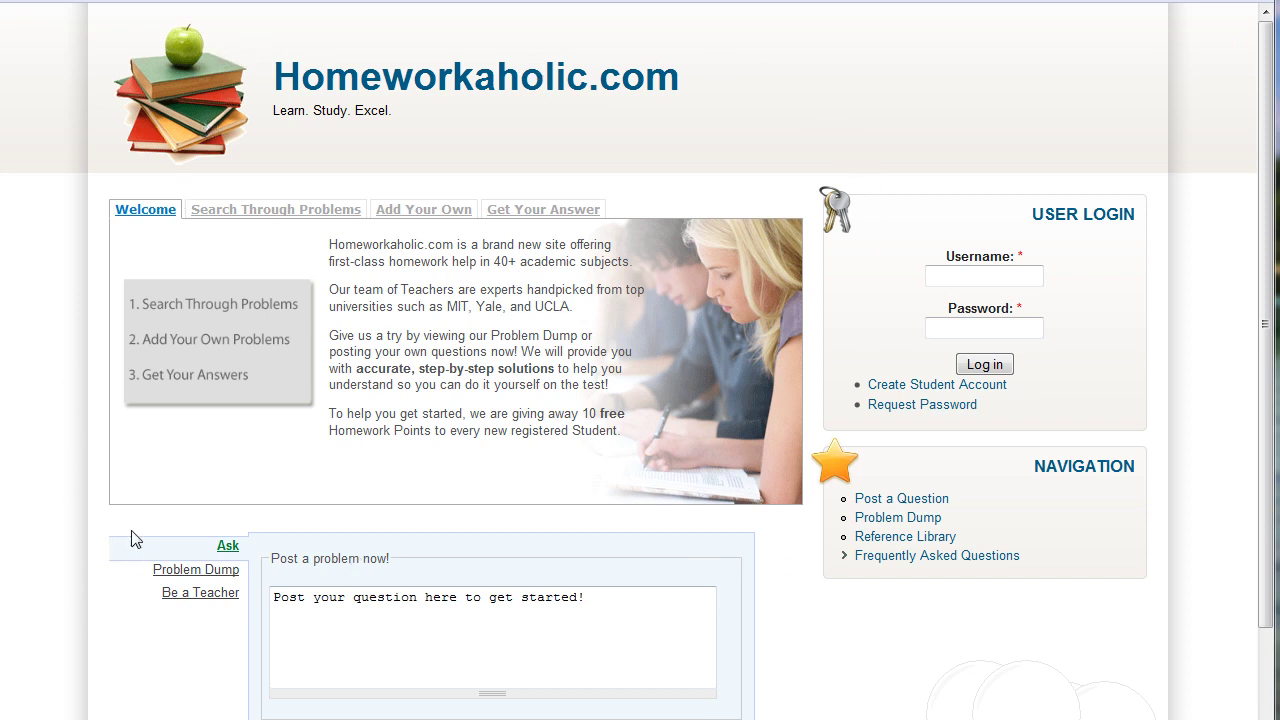
# Look through the home page's sections on searching problems, adding your own and getting your answer.
pyautogui.click(348, 212)
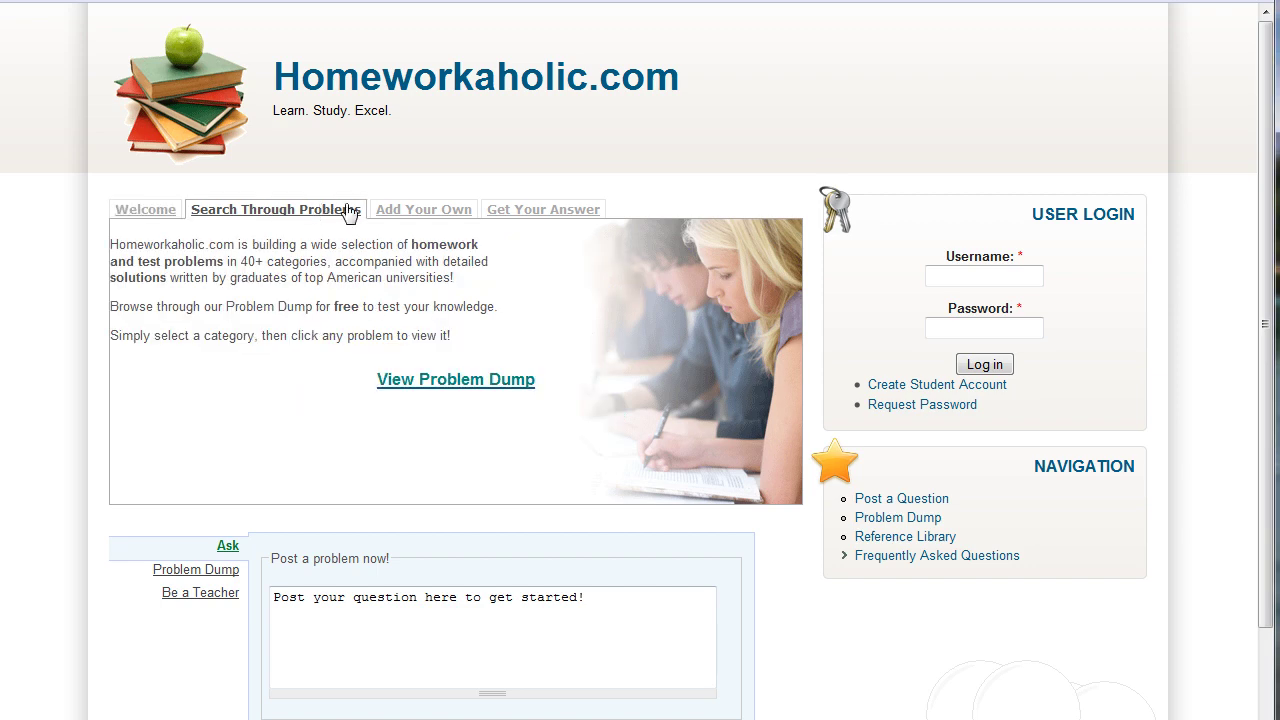
pyautogui.click(410, 212)
pyautogui.click(543, 212)
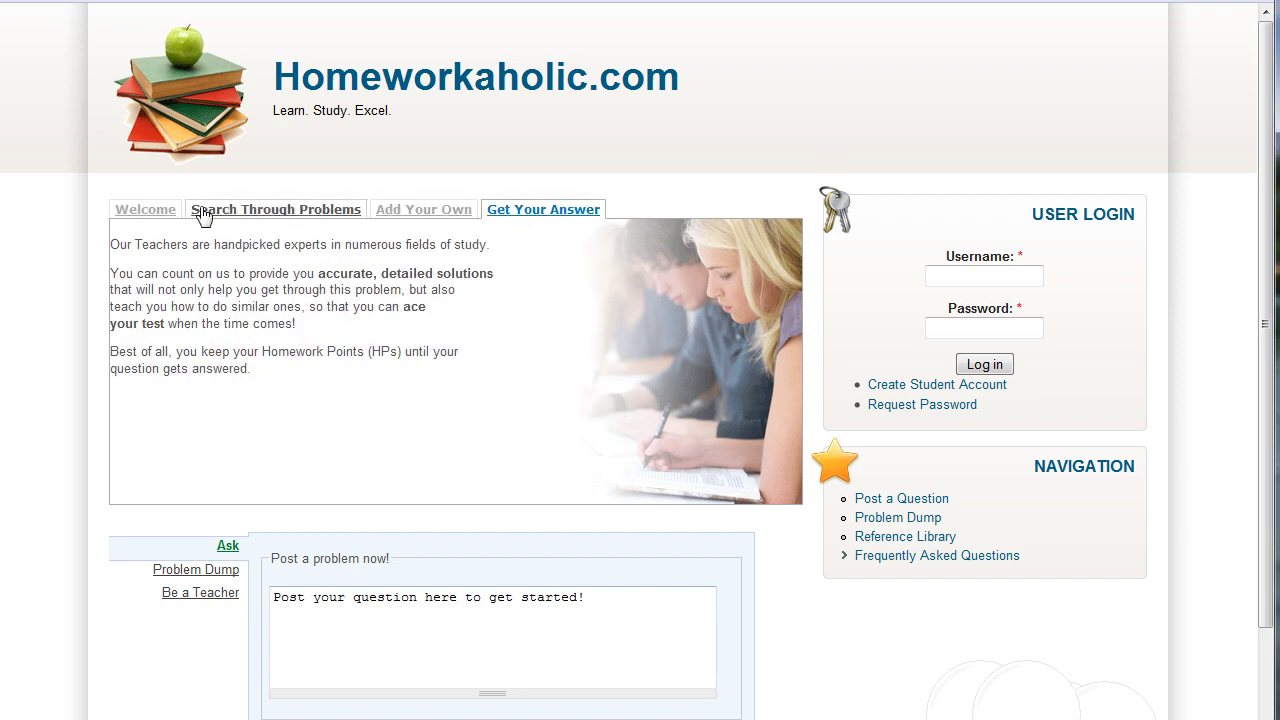
pyautogui.click(170, 212)
pyautogui.click(306, 212)
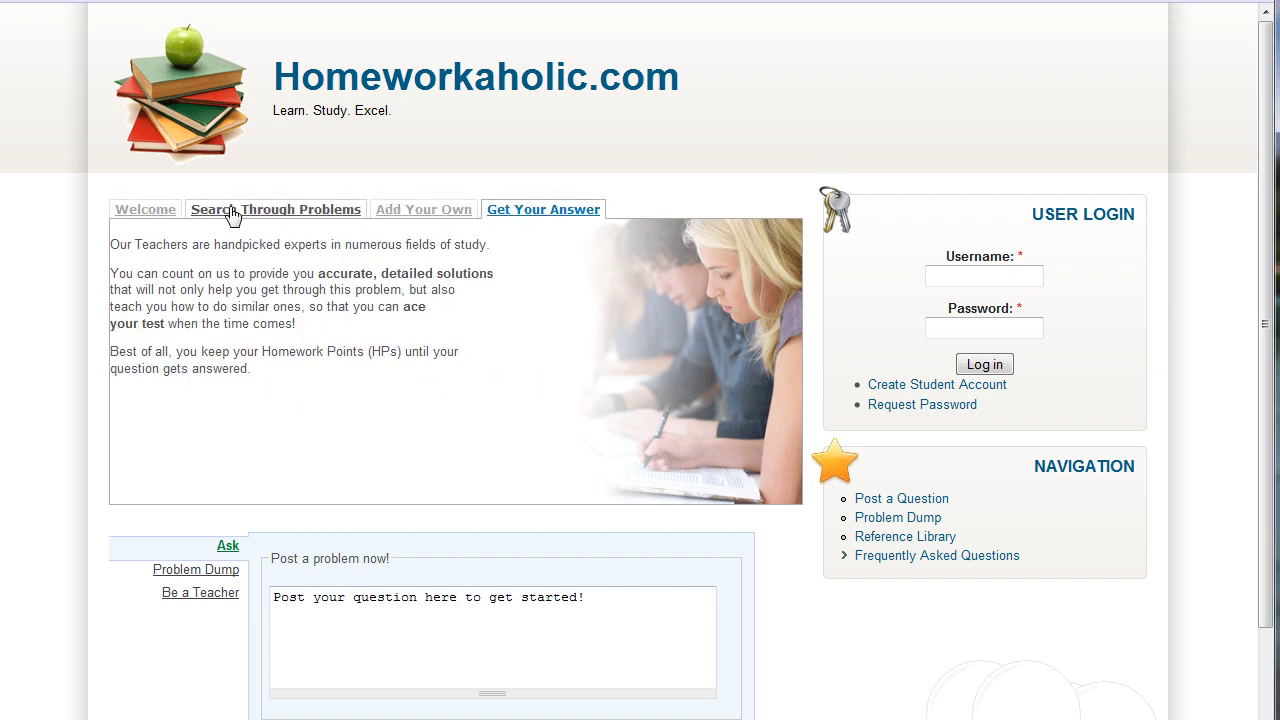
pyautogui.click(424, 212)
pyautogui.click(543, 212)
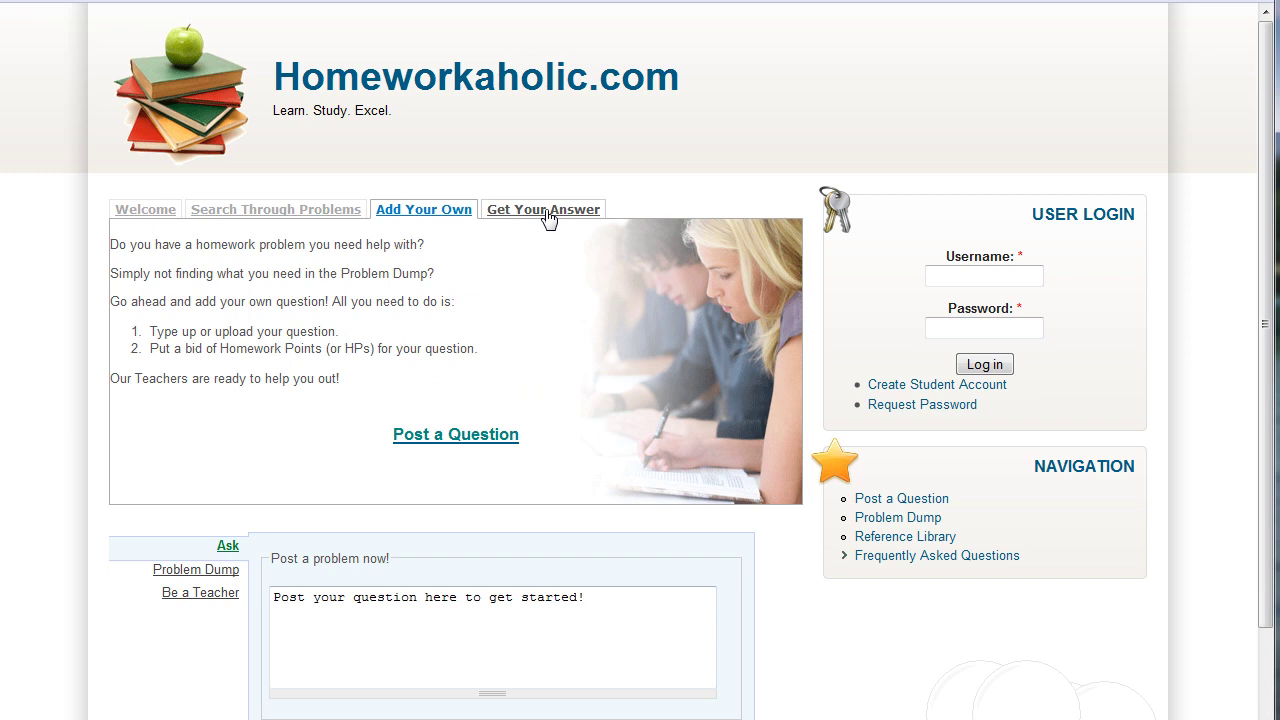
# Replace the placeholder question on the home page with "My problem." and post it.
pyautogui.click(396, 619)
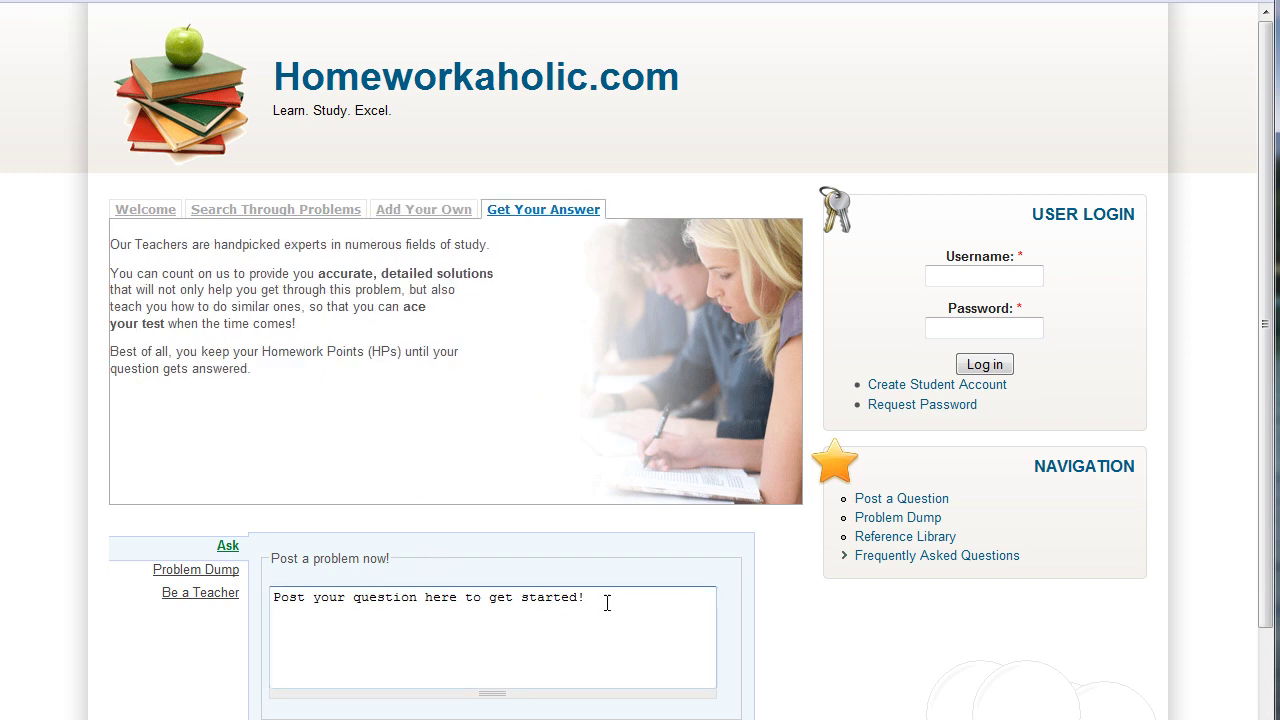
pyautogui.moveTo(607, 603); pyautogui.dragTo(290, 553)
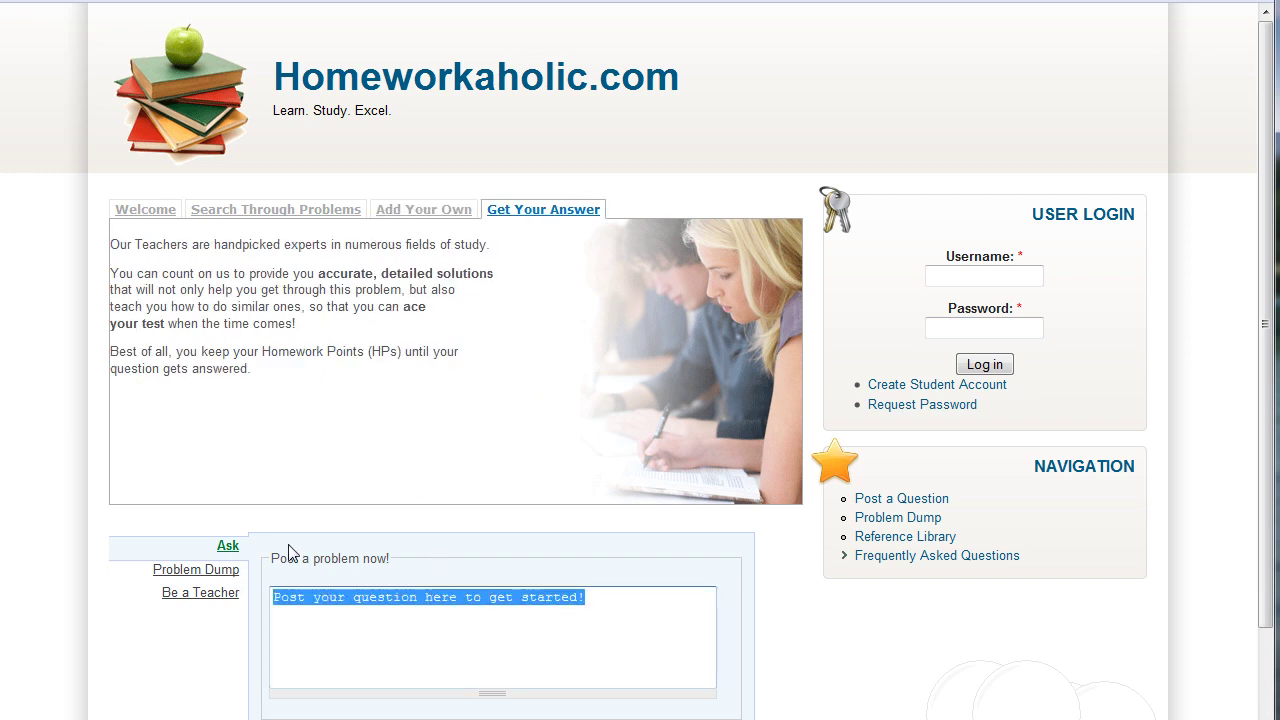
pyautogui.write('My p')
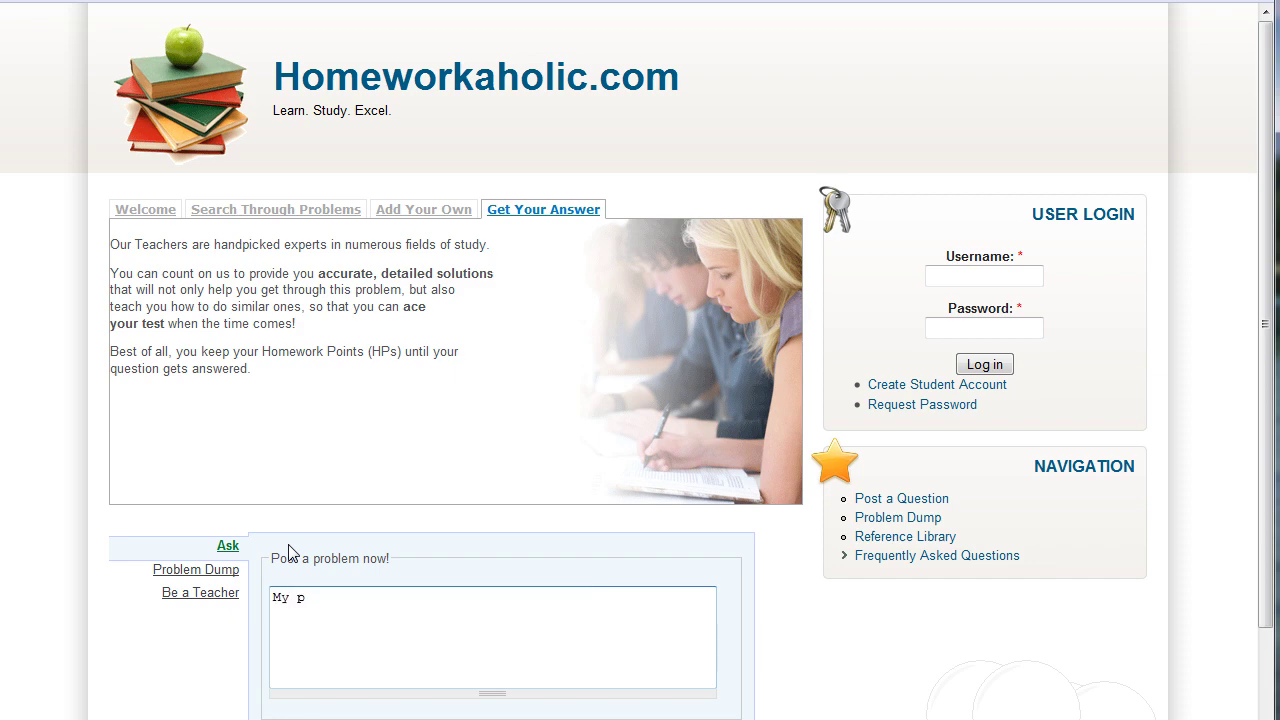
pyautogui.write('roblem.')
pyautogui.scroll(-2, 294, 566)
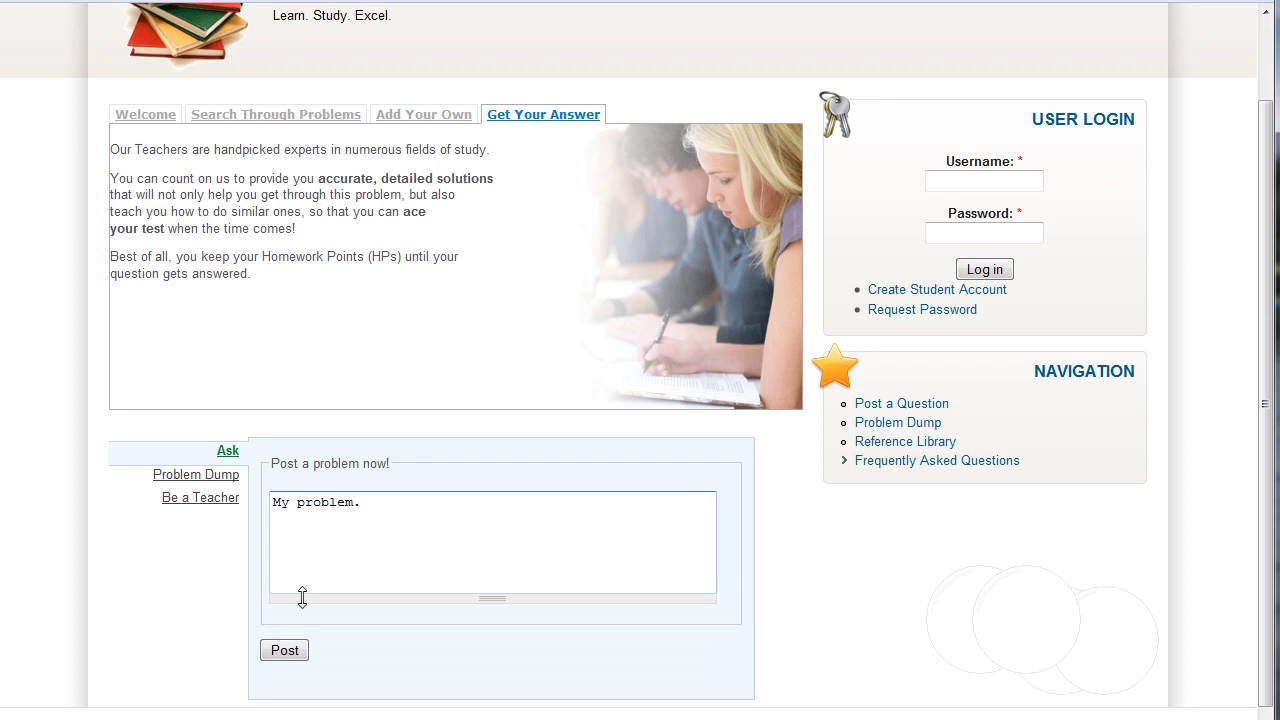
pyautogui.click(286, 655)
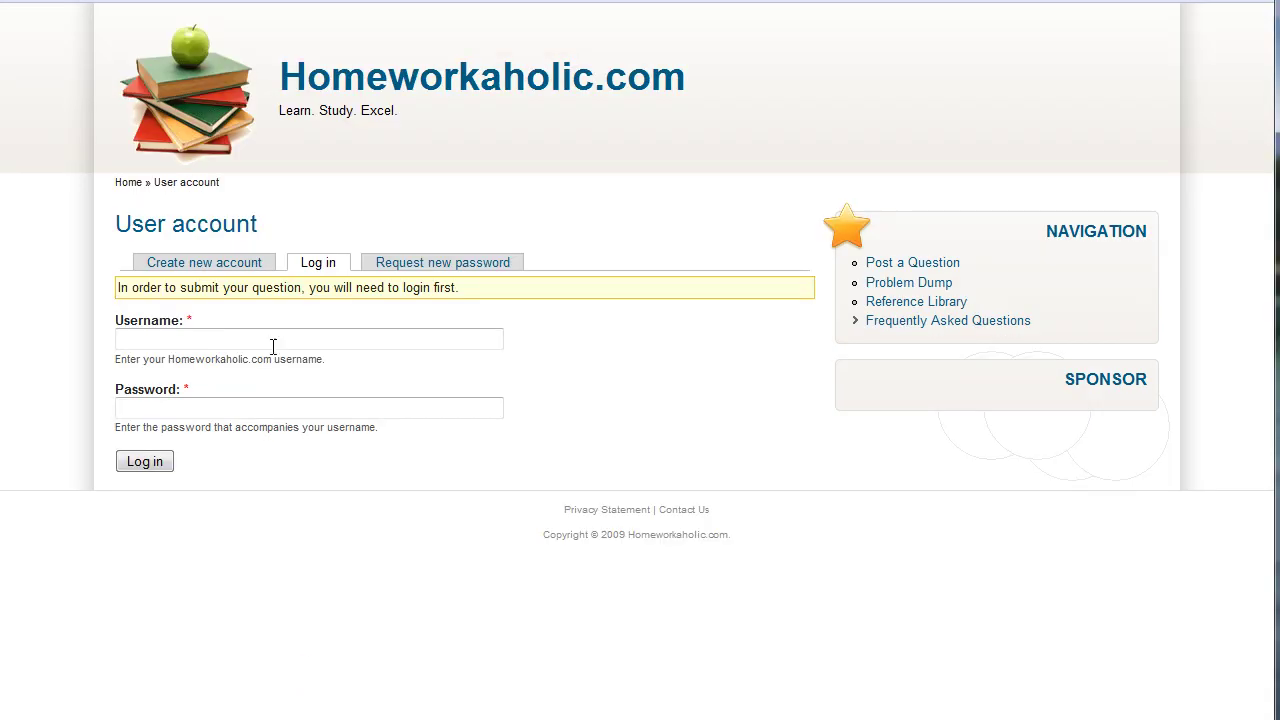
# Open the new account registration form and review its fields and terms of service.
pyautogui.click(301, 335)
pyautogui.click(247, 266)
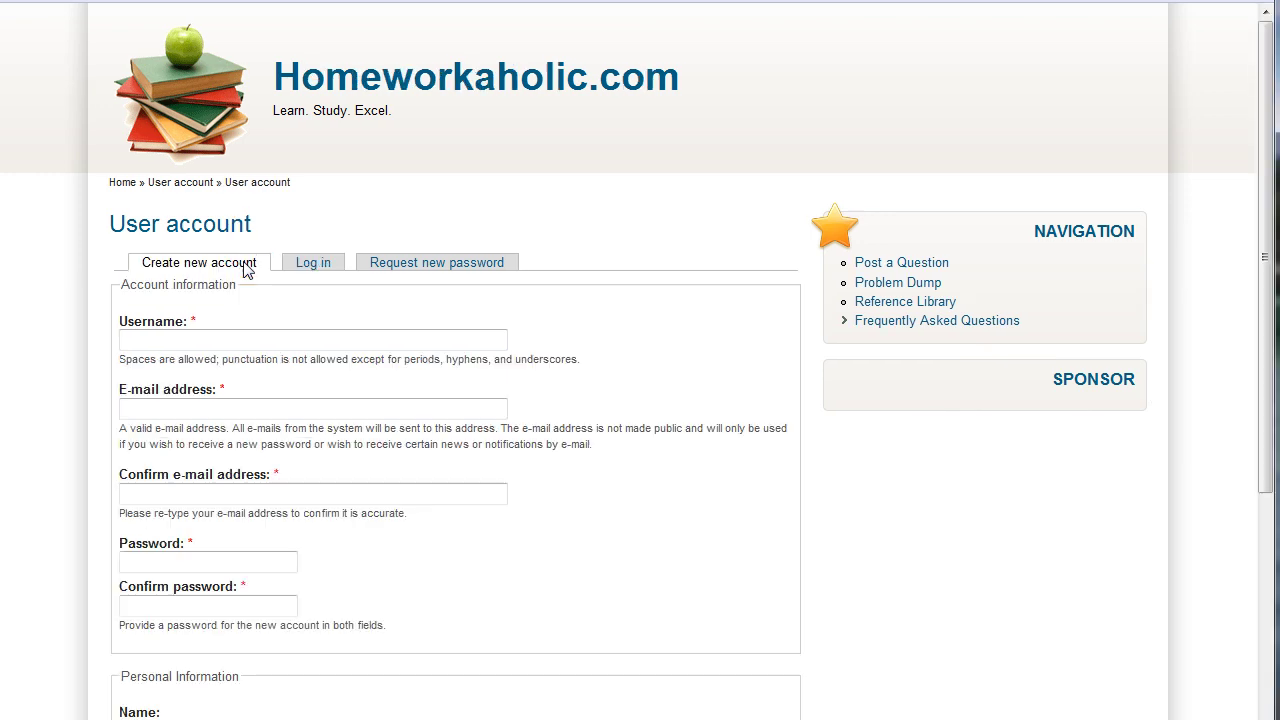
pyautogui.click(259, 340)
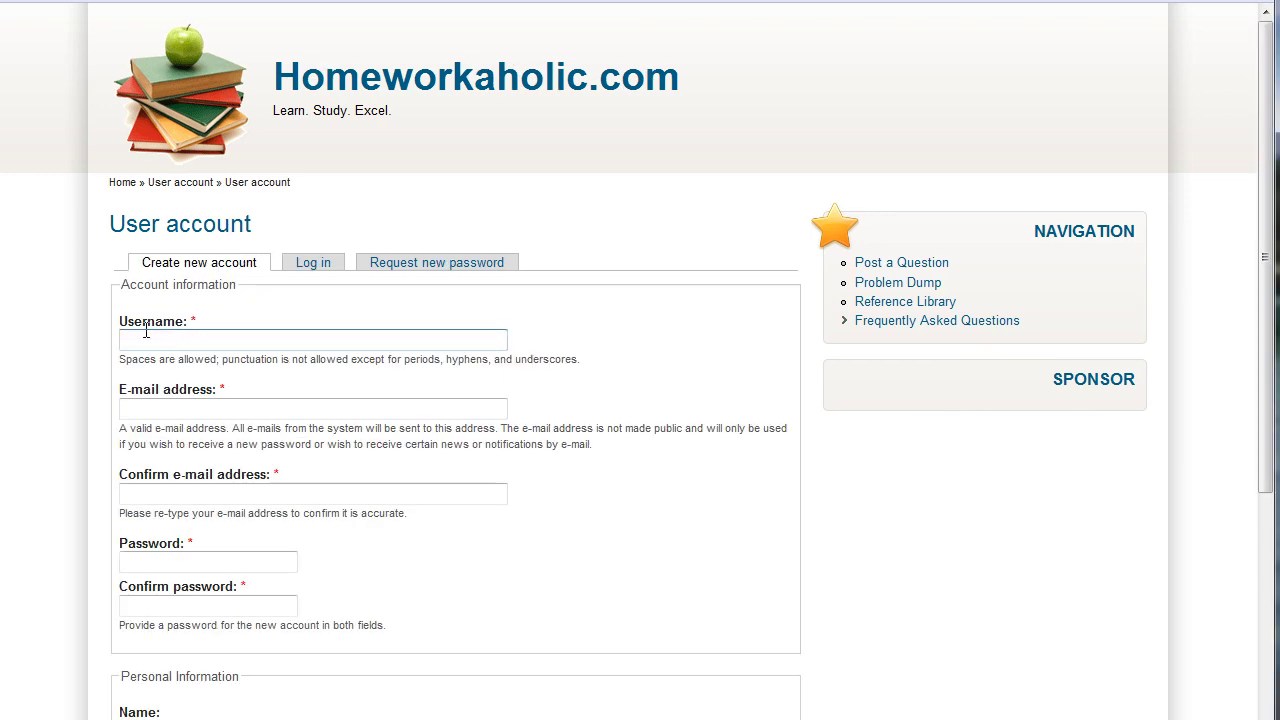
pyautogui.scroll(-4, 112, 420)
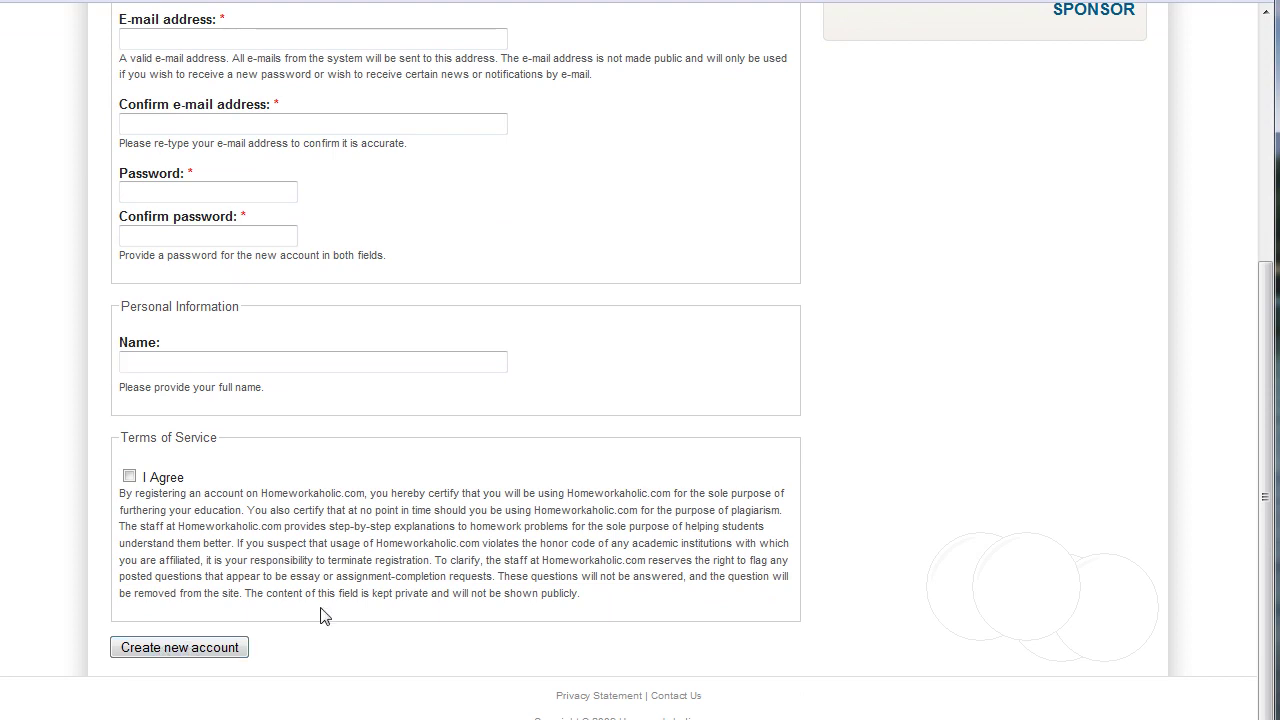
pyautogui.scroll(4, 389, 660)
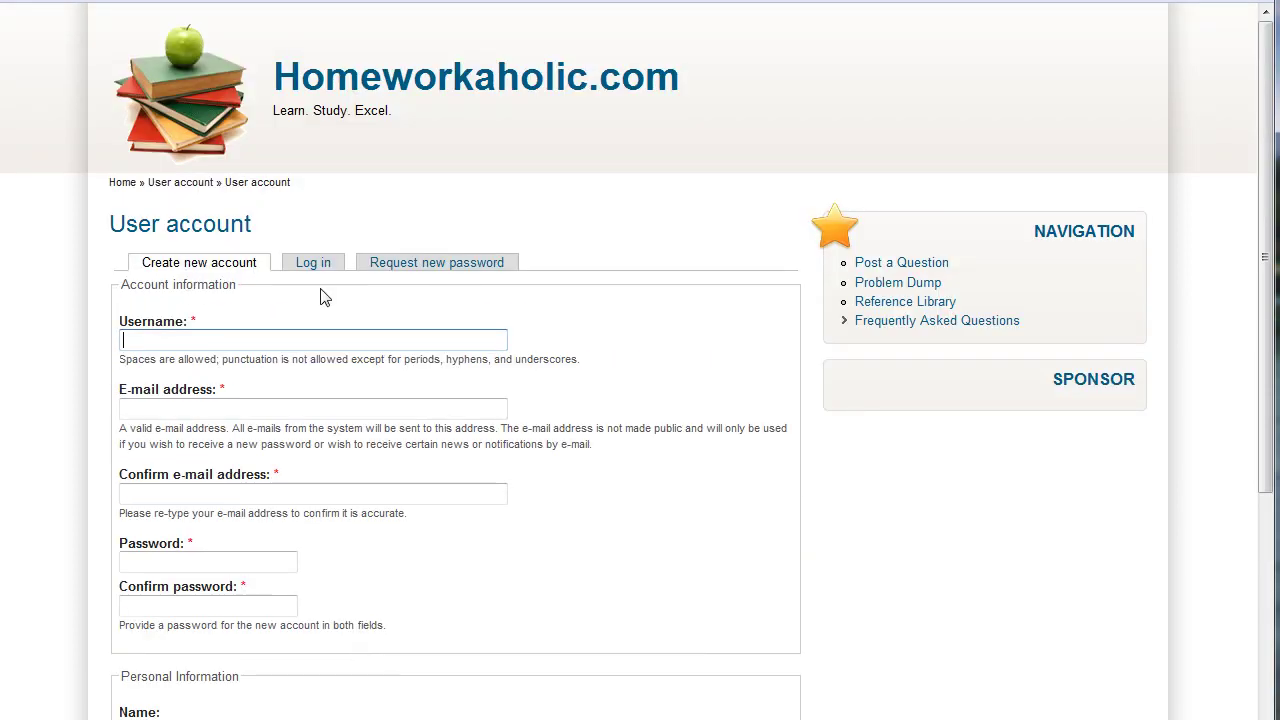
# Log in to the existing account with the username "student" and the account password.
pyautogui.click(313, 264)
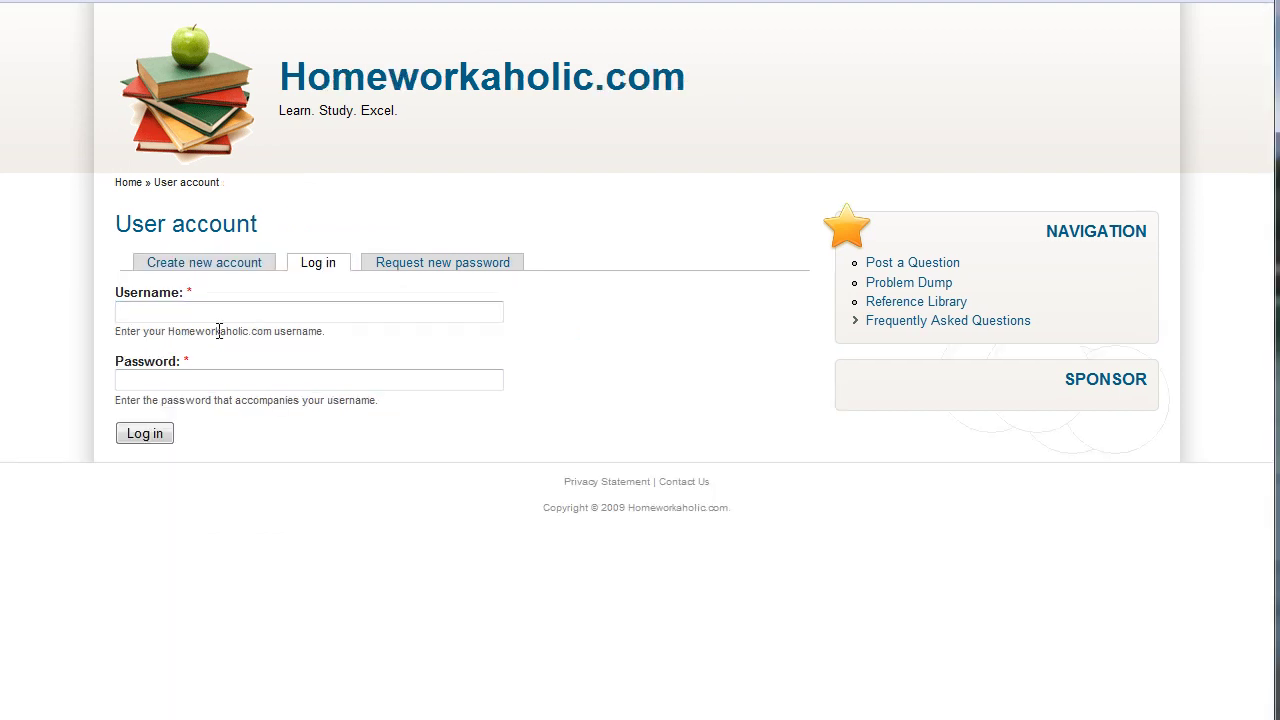
pyautogui.click(225, 313)
pyautogui.write('student')
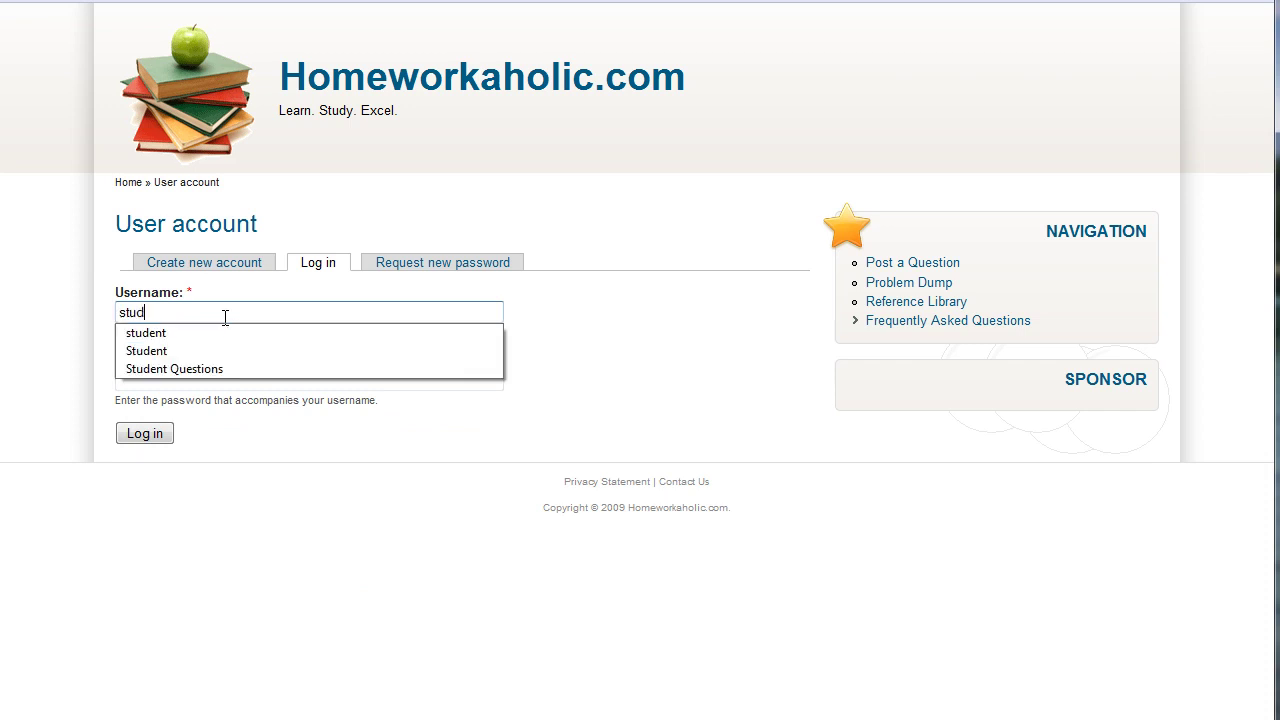
pyautogui.press('Tab')
pyautogui.write('********')
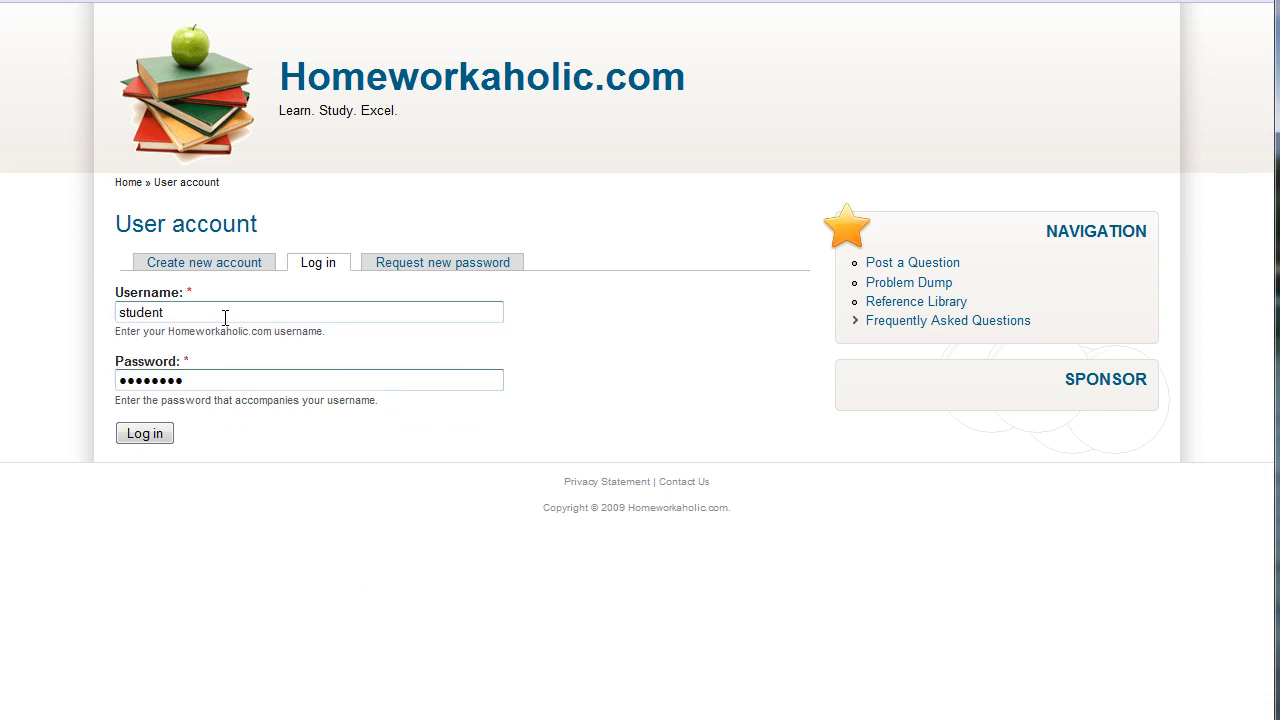
pyautogui.press('Return')
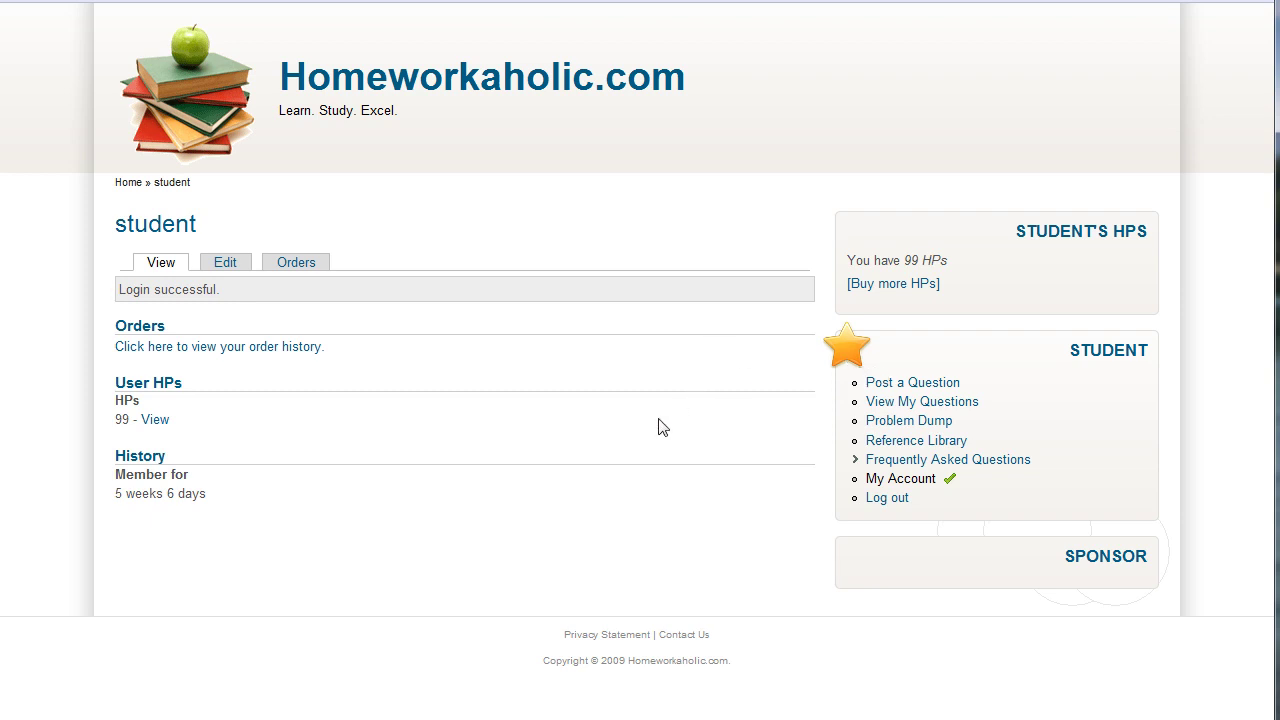
# Open the Post a Question form from the student account page.
pyautogui.moveTo(125, 289); pyautogui.dragTo(233, 290)
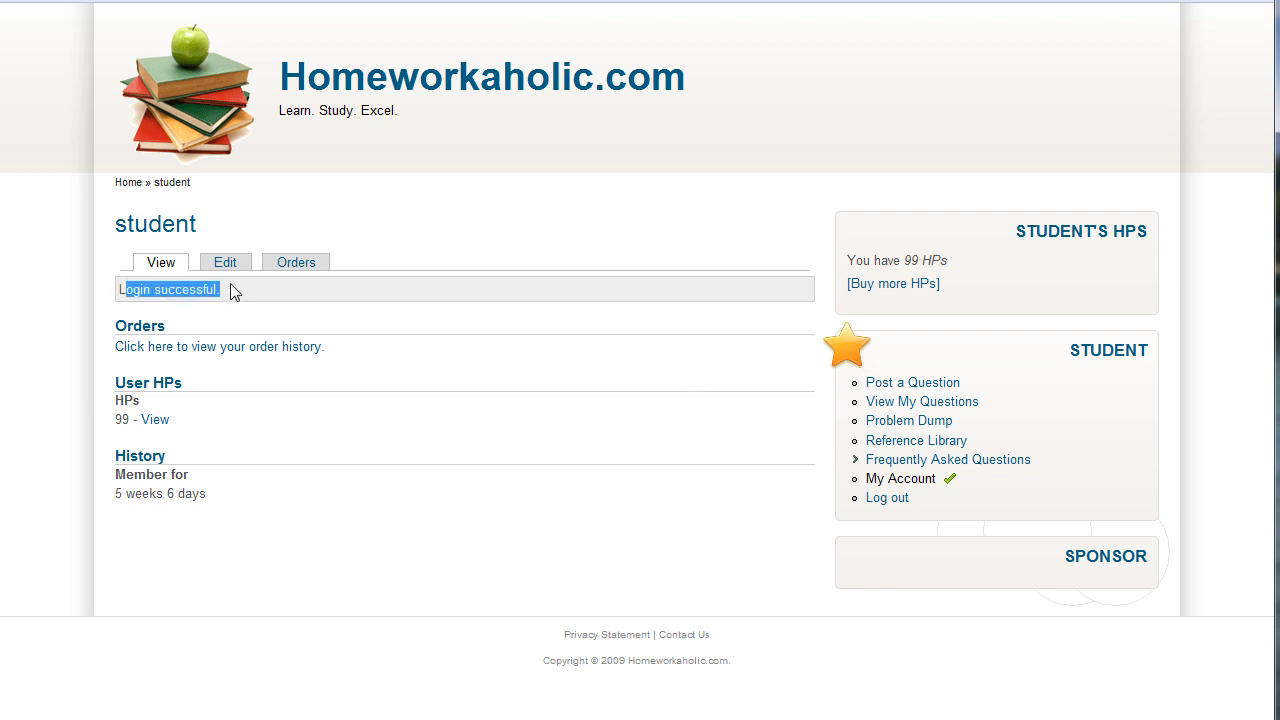
pyautogui.click(235, 290)
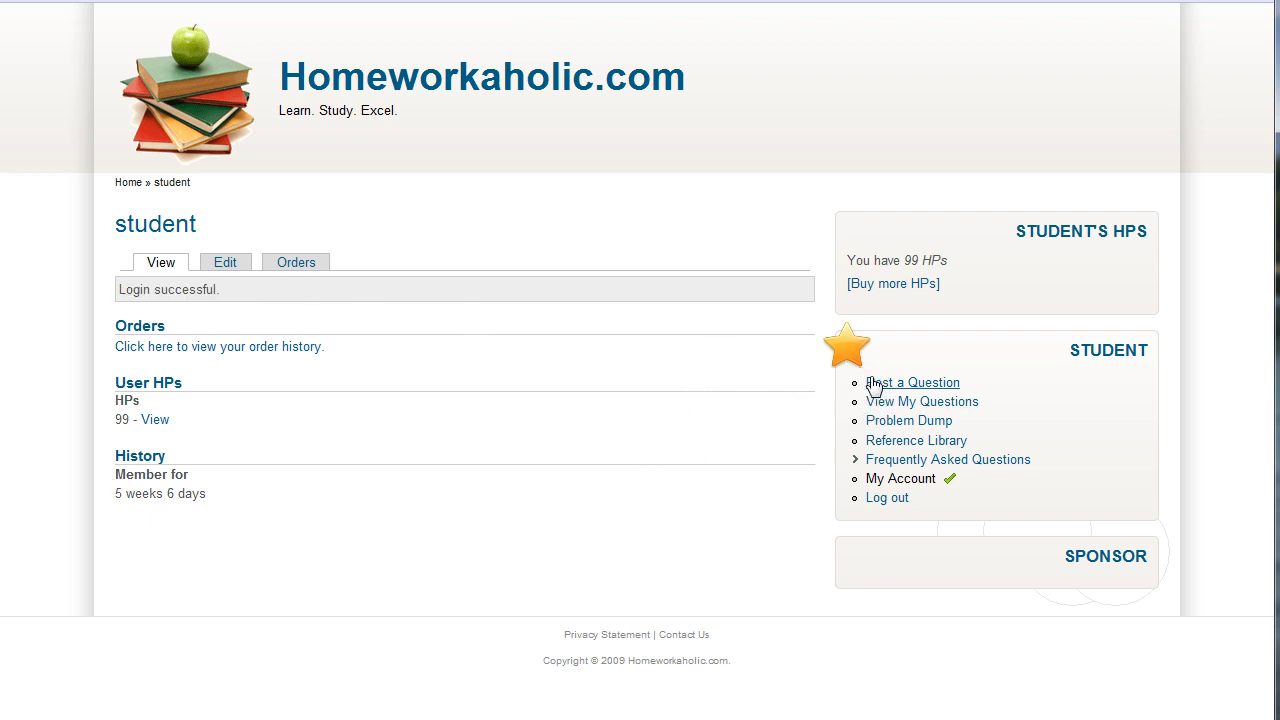
pyautogui.click(922, 388)
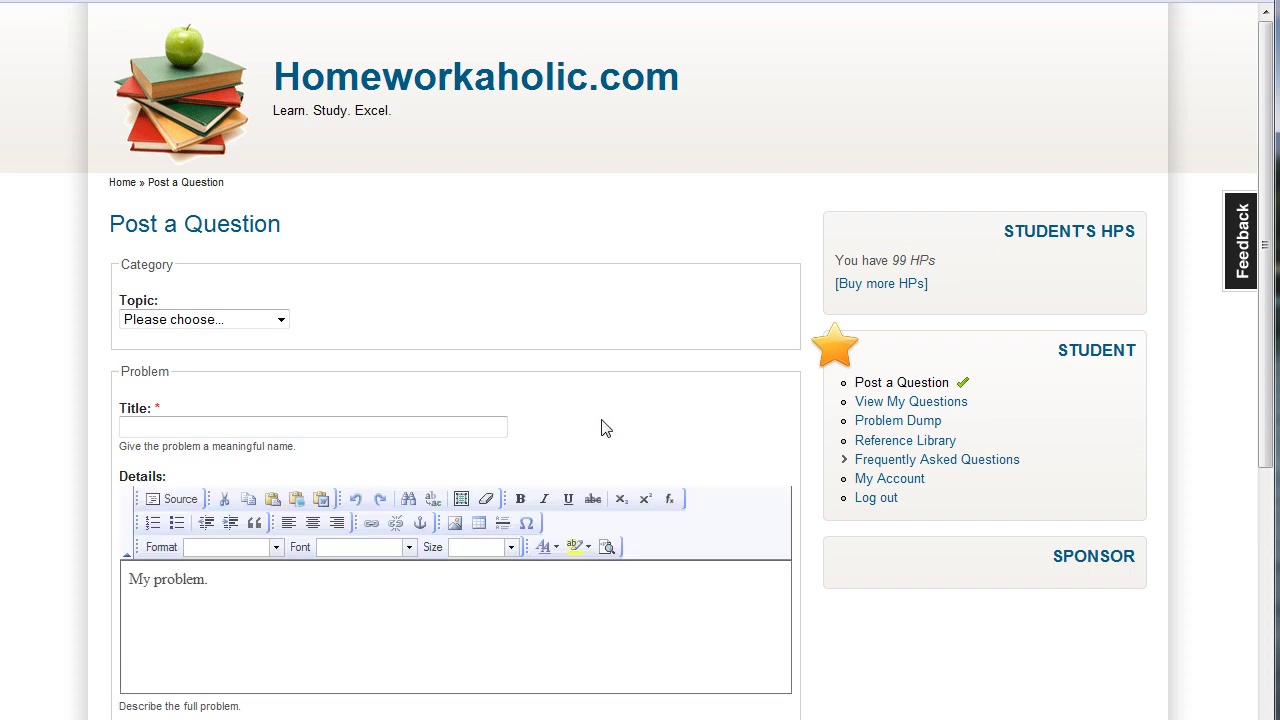
# Make the word "problem" in the question details bold and underlined.
pyautogui.tripleClick(128, 585)
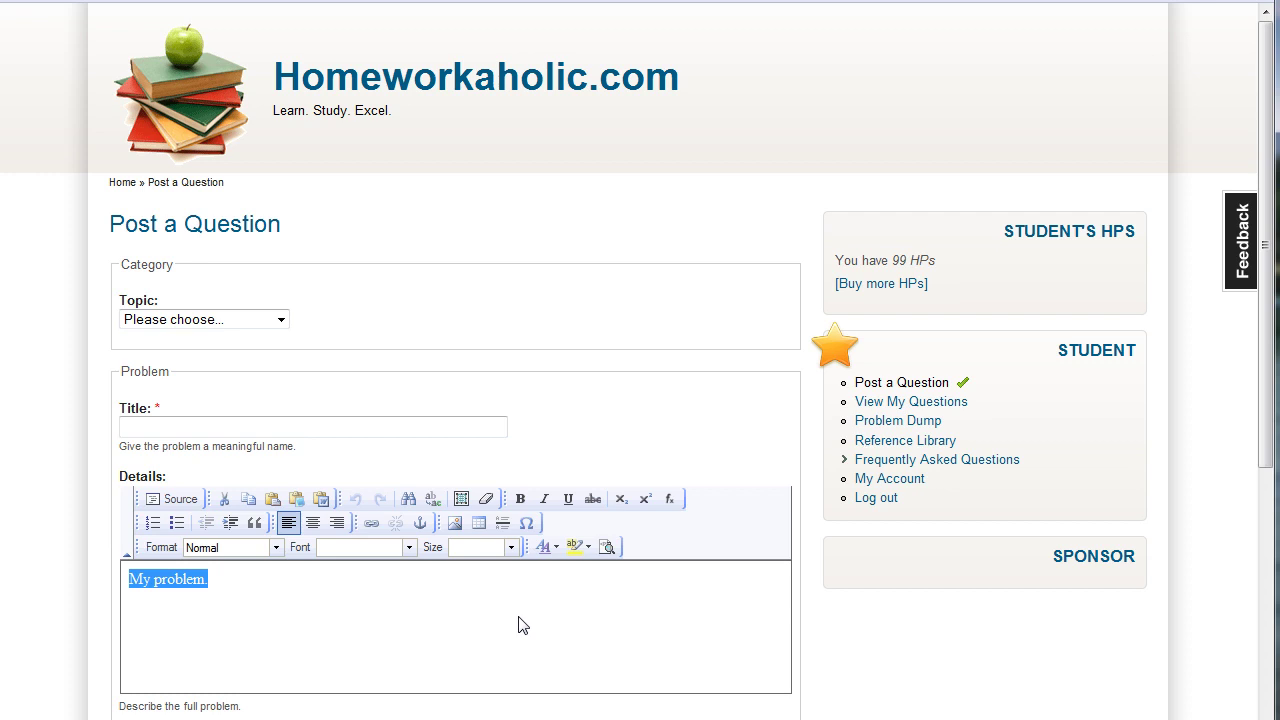
pyautogui.doubleClick(180, 581)
pyautogui.click(522, 500)
pyautogui.click(568, 499)
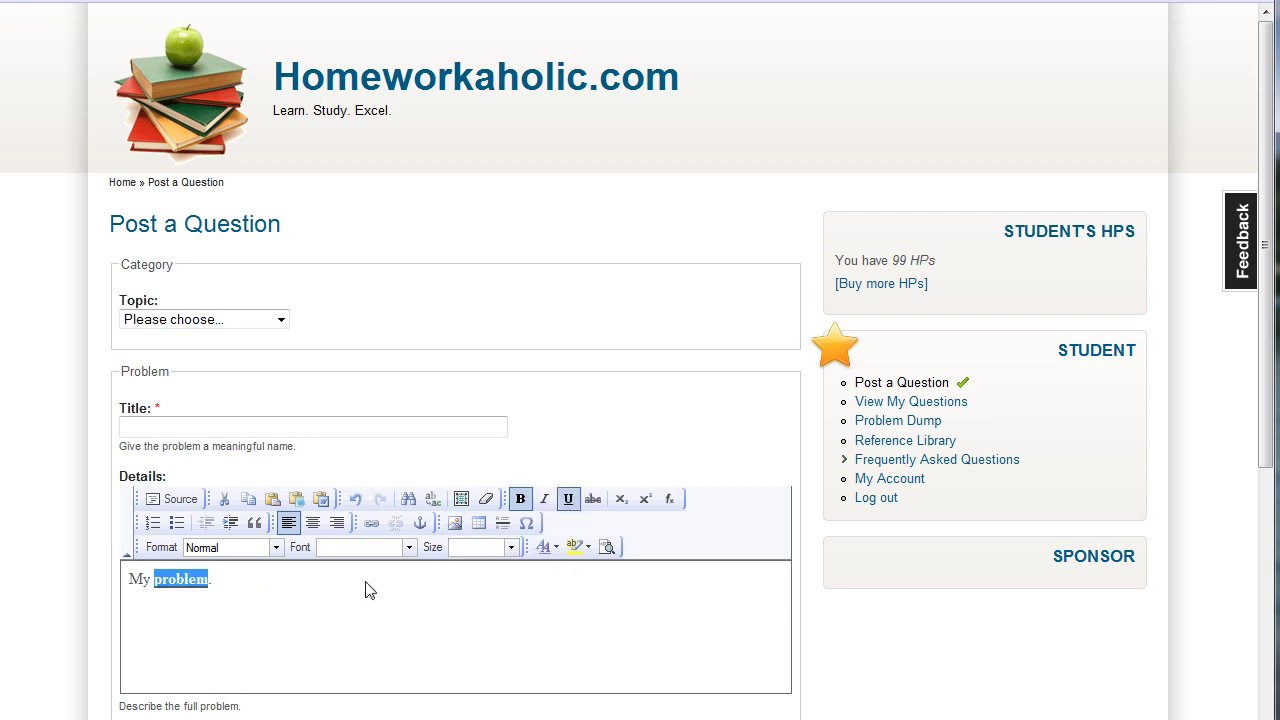
pyautogui.click(365, 590)
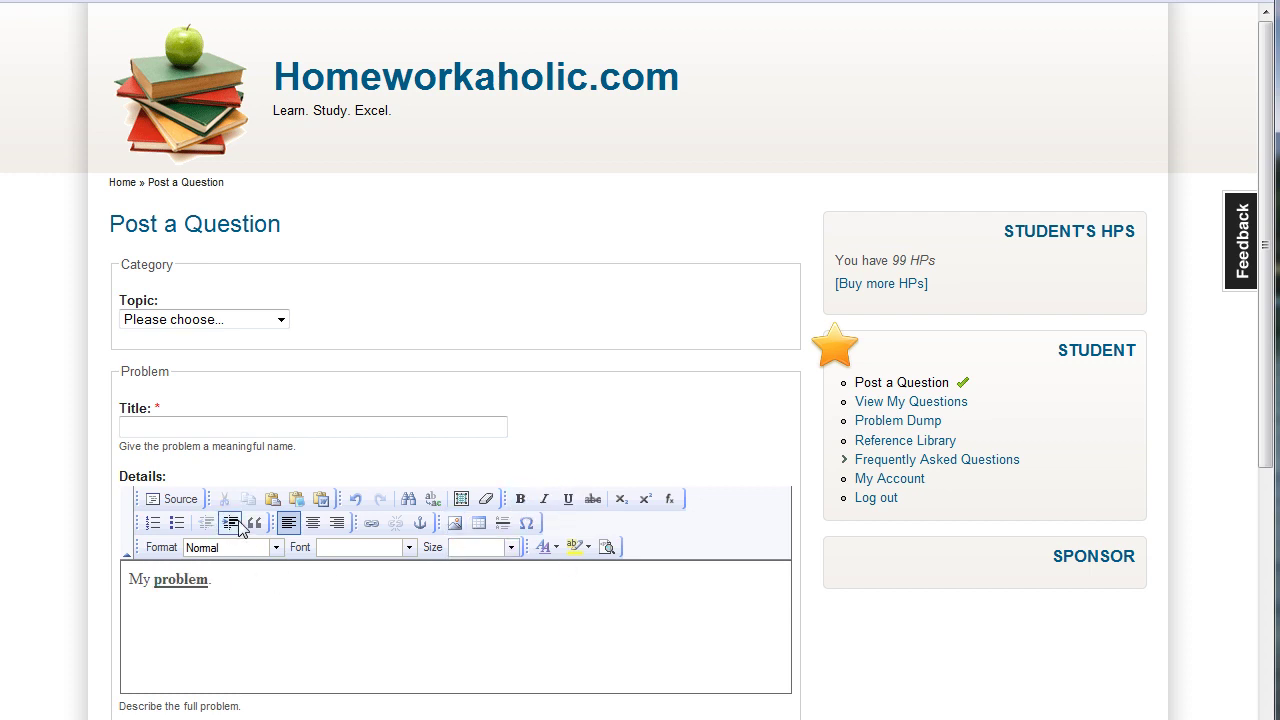
# Examine the link dialog's URL and file upload options, including the file browser, without adding a link.
pyautogui.click(372, 524)
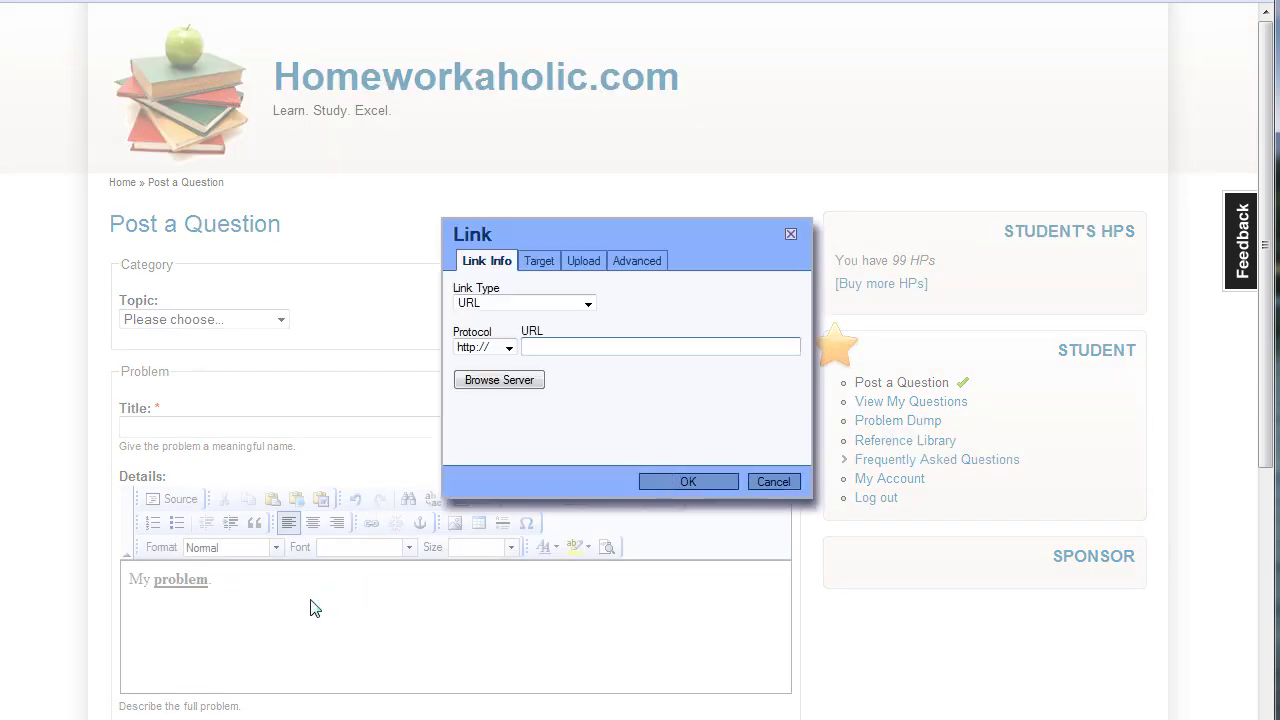
pyautogui.click(532, 350)
pyautogui.click(580, 264)
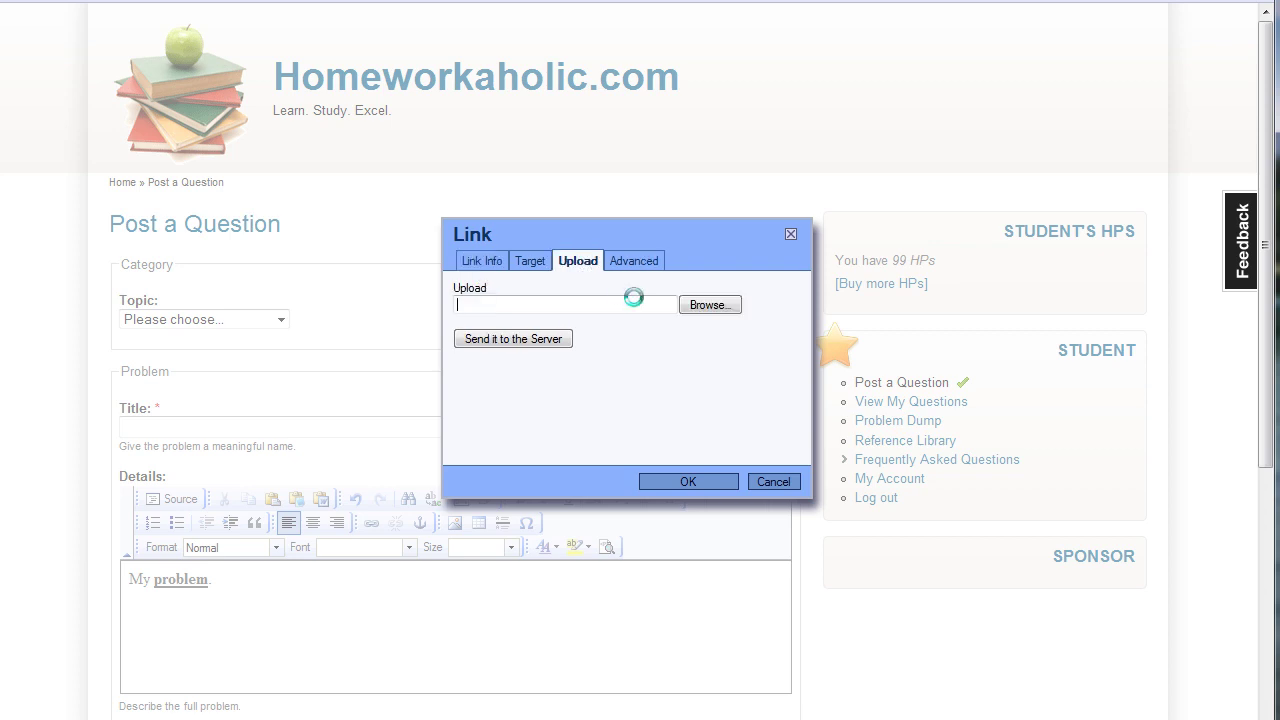
pyautogui.click(694, 306)
pyautogui.click(651, 314)
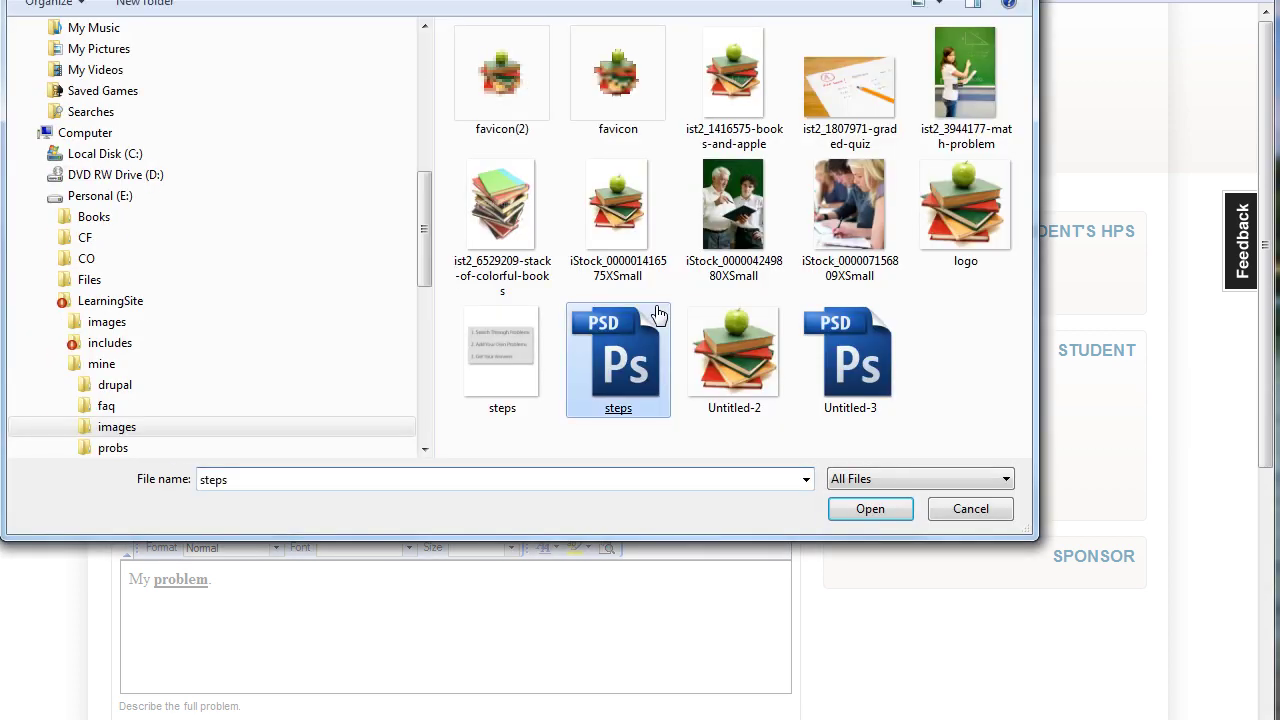
pyautogui.click(958, 516)
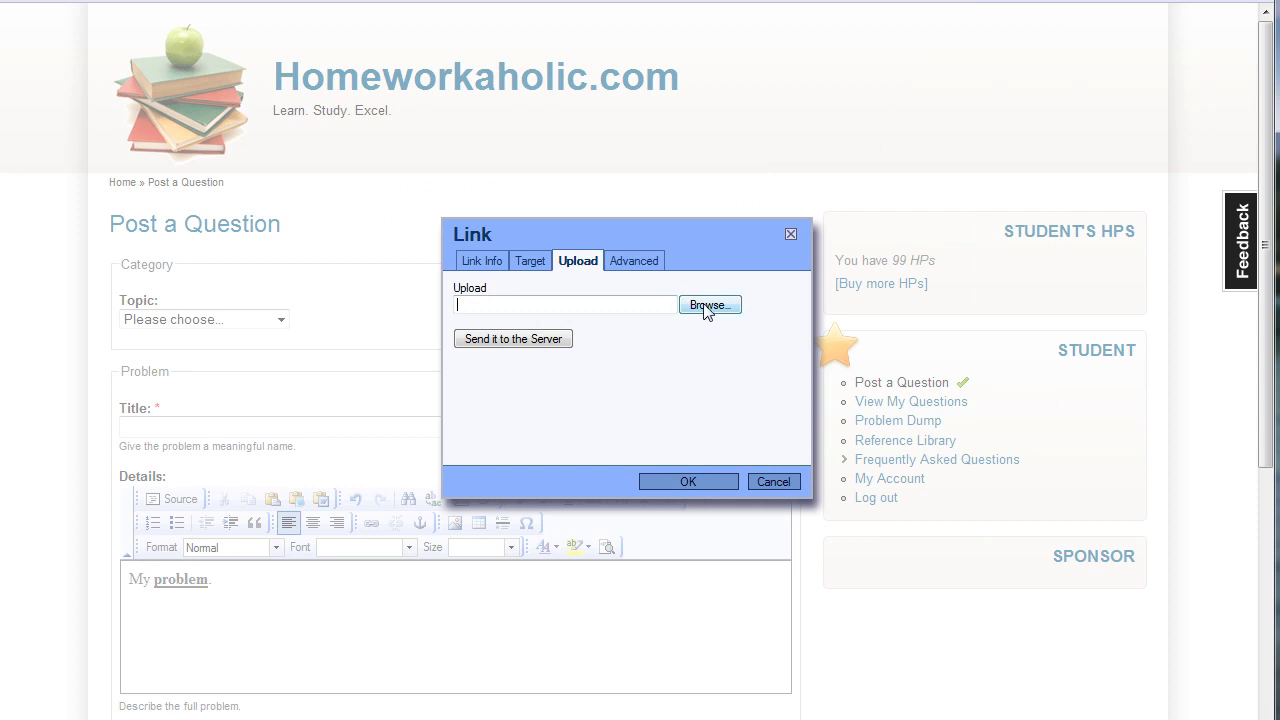
pyautogui.click(768, 484)
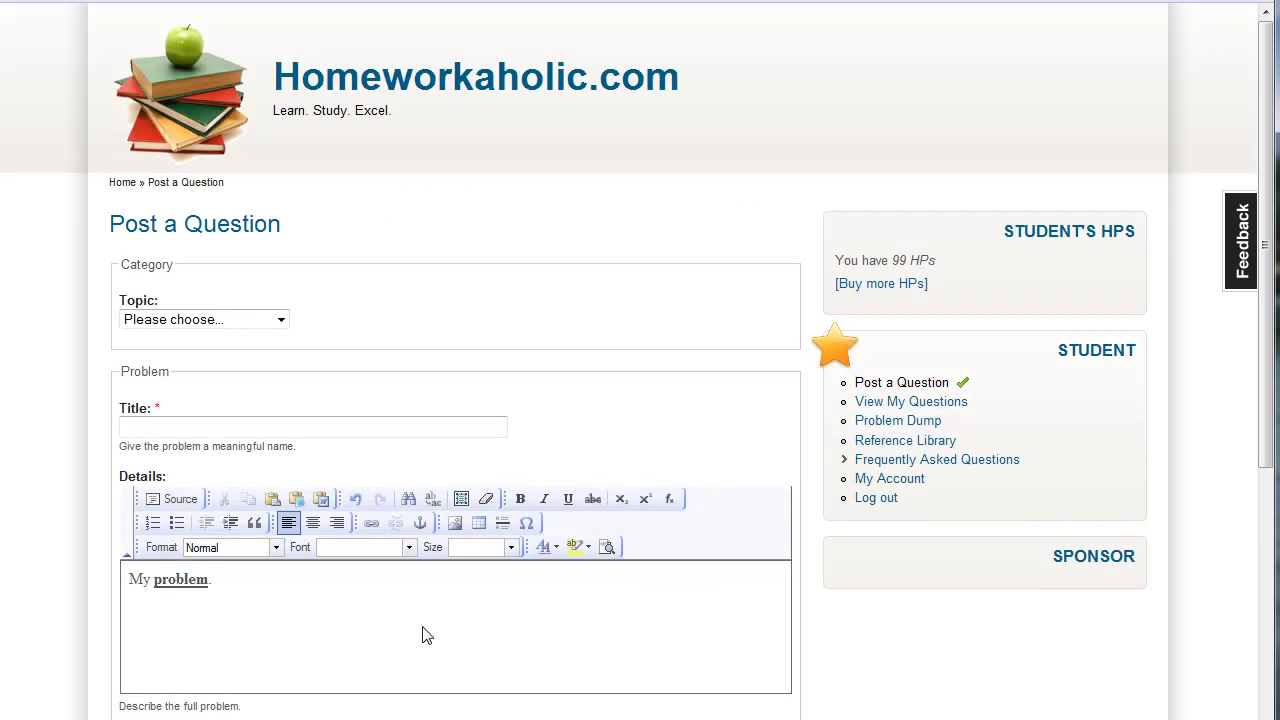
# Create the equation \int x dx in the LaTeX equation editor and insert it into the question details.
pyautogui.click(671, 499)
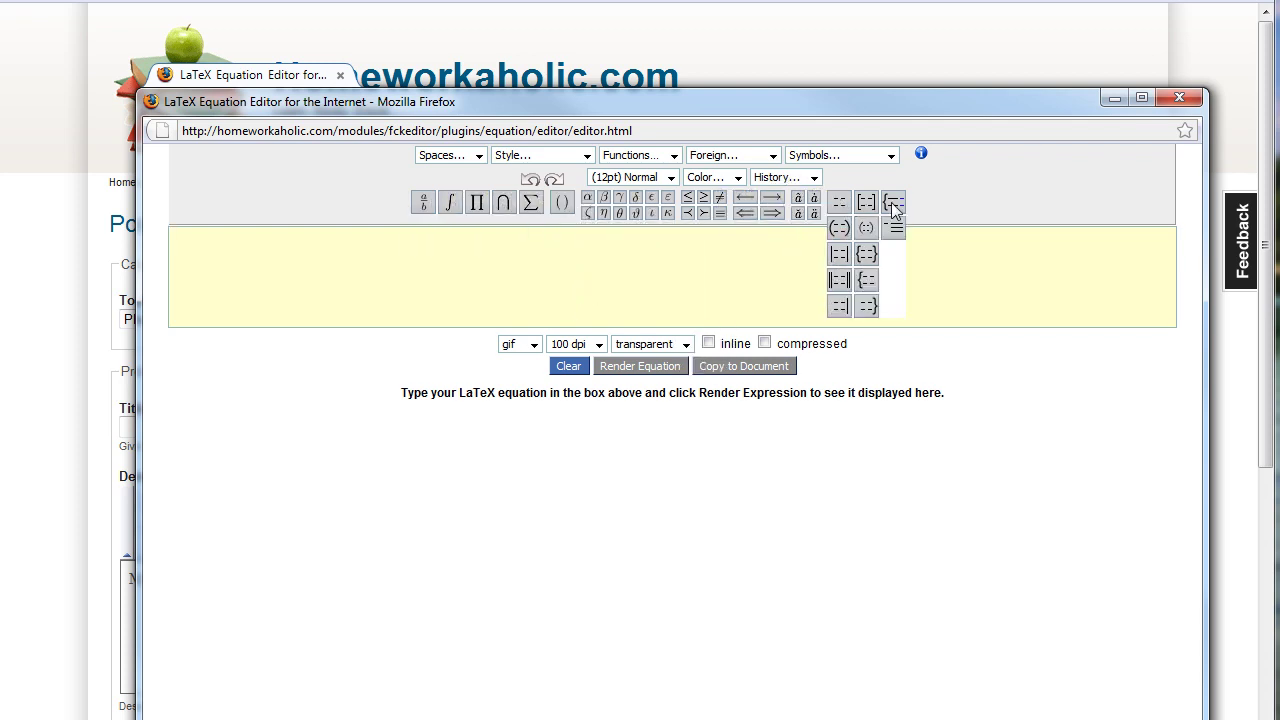
pyautogui.moveTo(452, 210)
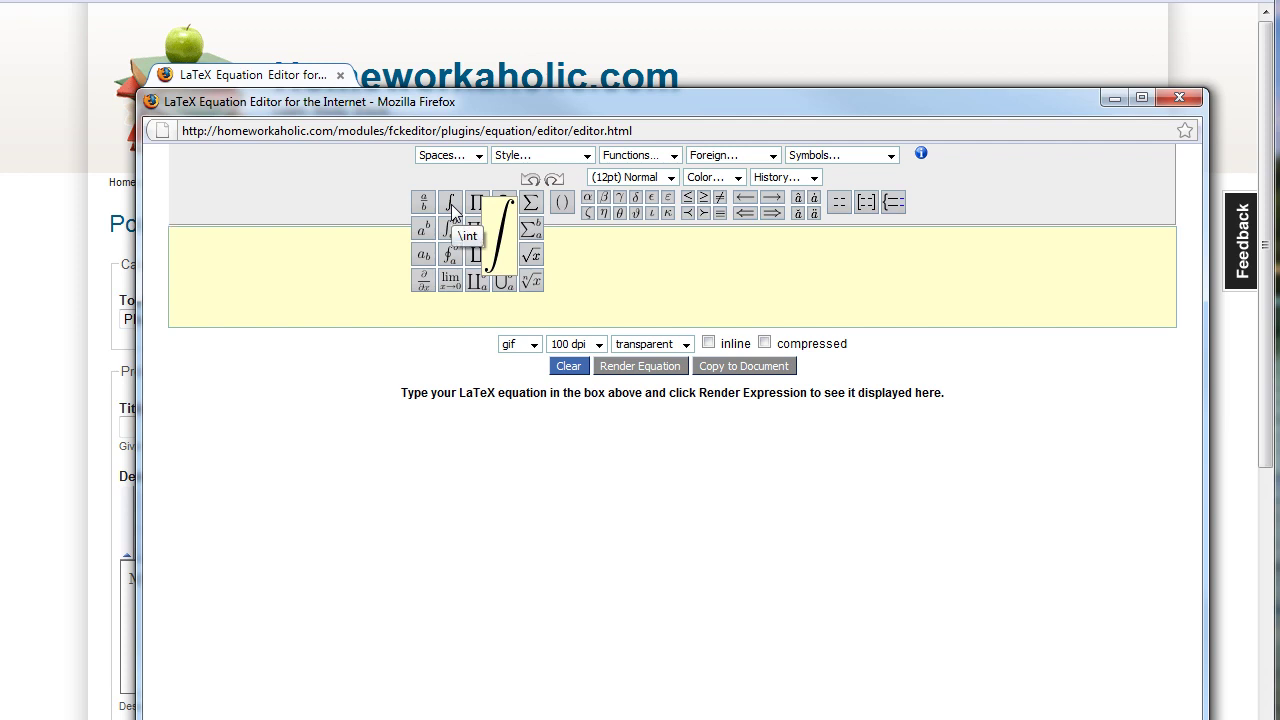
pyautogui.click(452, 210)
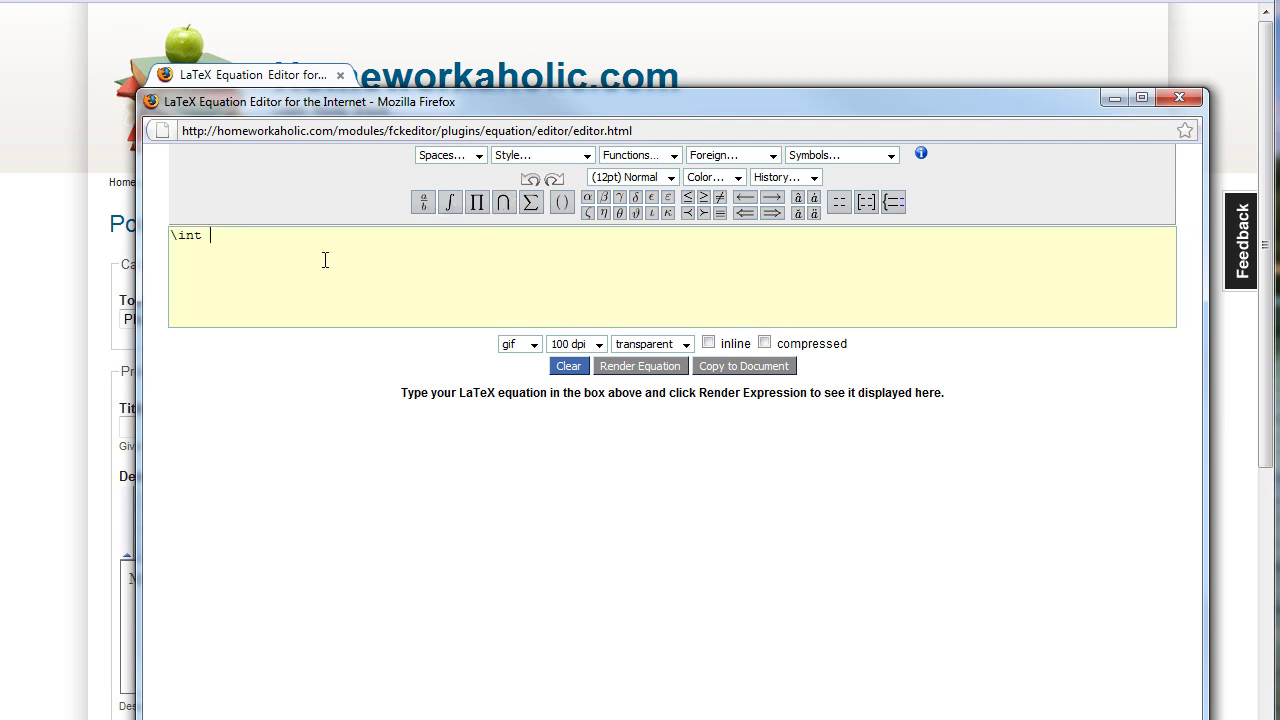
pyautogui.write('x dx')
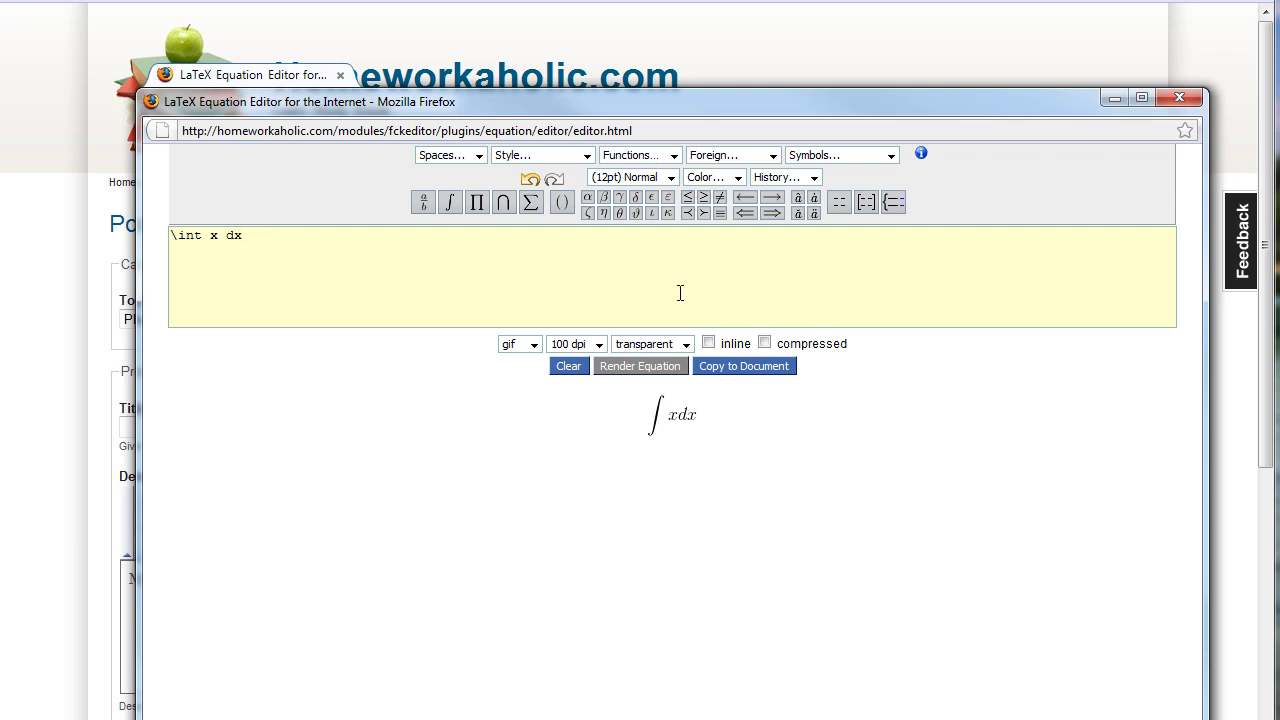
pyautogui.click(738, 366)
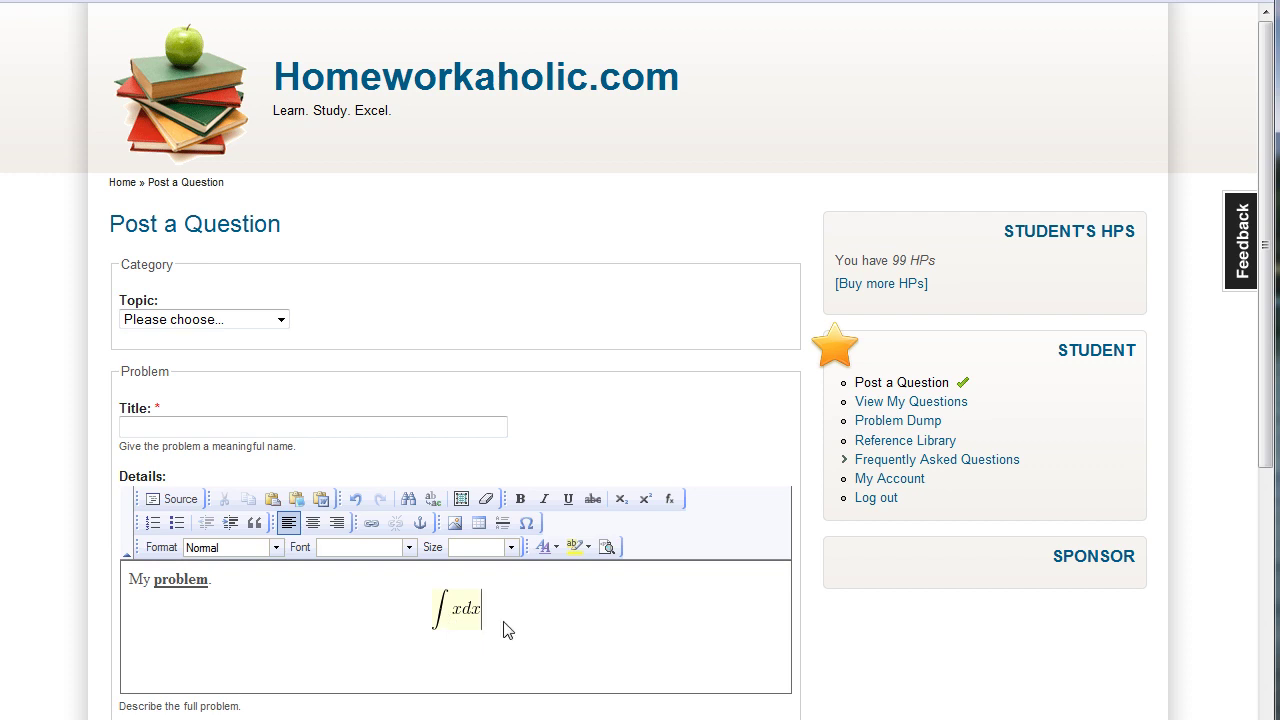
# Add a block quote reading "this is a quote." below the equation in the question details.
pyautogui.click(254, 522)
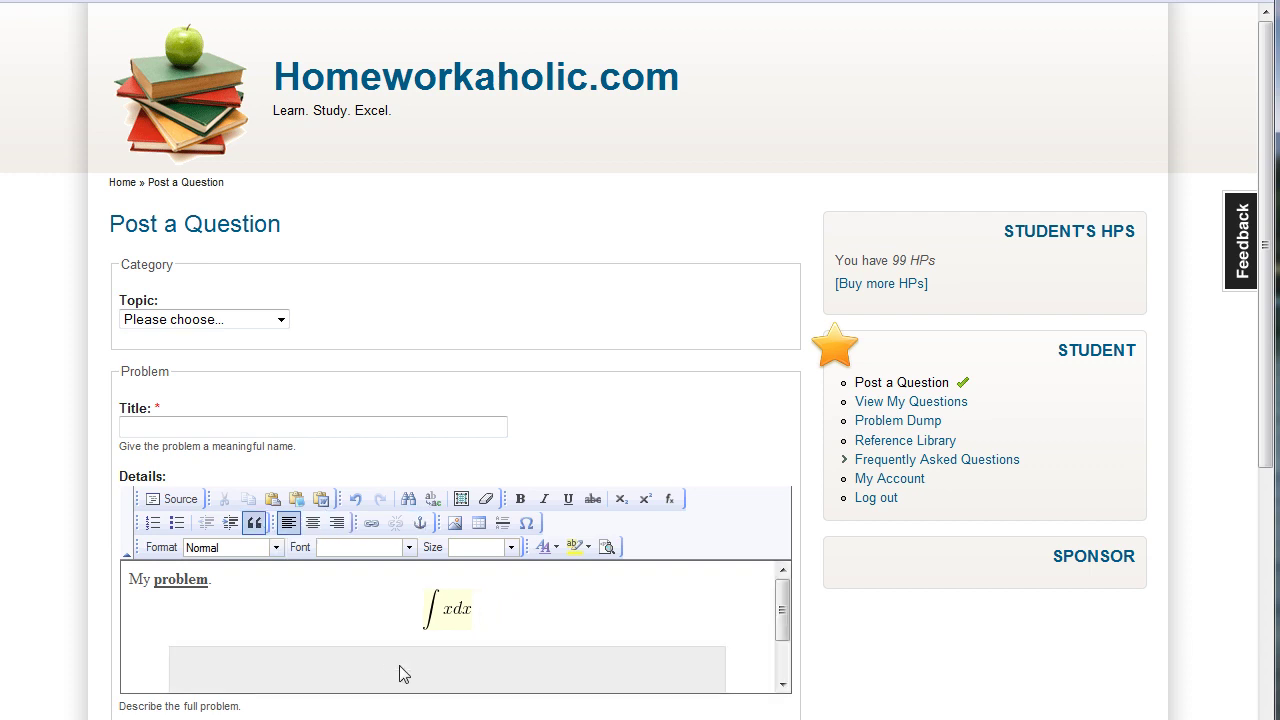
pyautogui.write('this is a quote.')
pyautogui.scroll(-1, 399, 665)
pyautogui.scroll(-2, 431, 649)
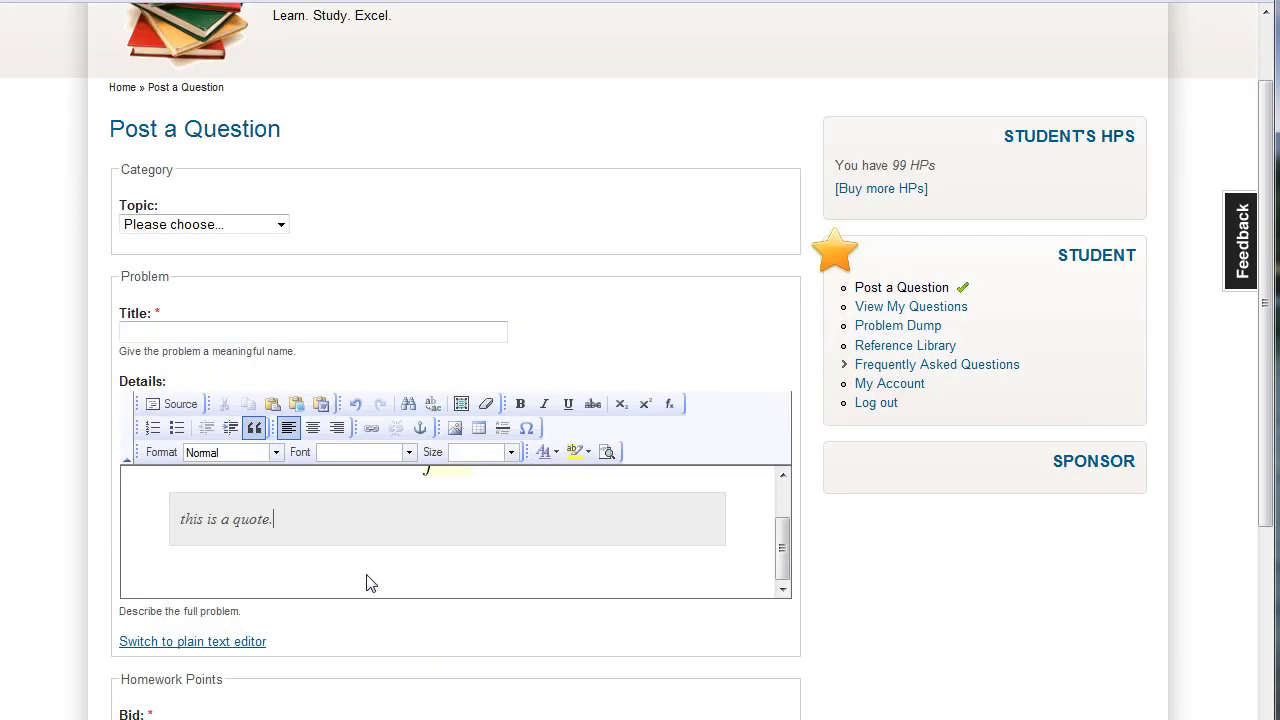
# Categorize the question under the Economics topic with the General subtopic.
pyautogui.scroll(2, 345, 400)
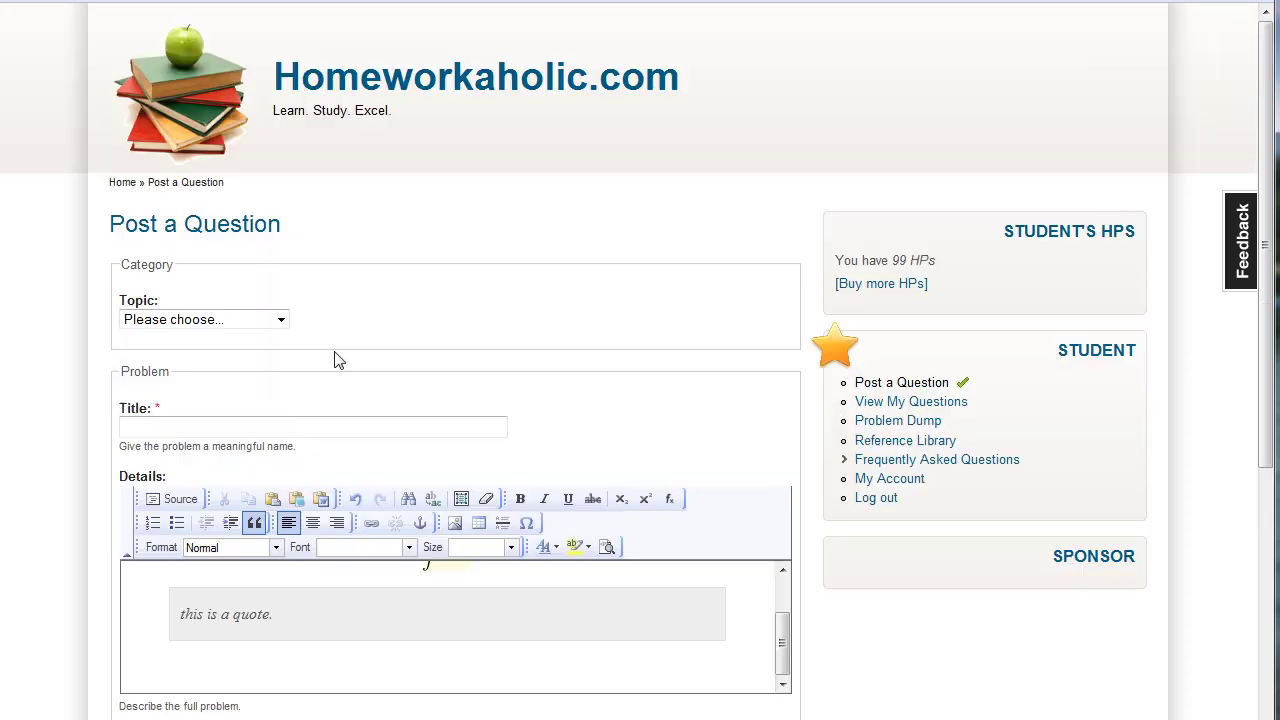
pyautogui.click(240, 320)
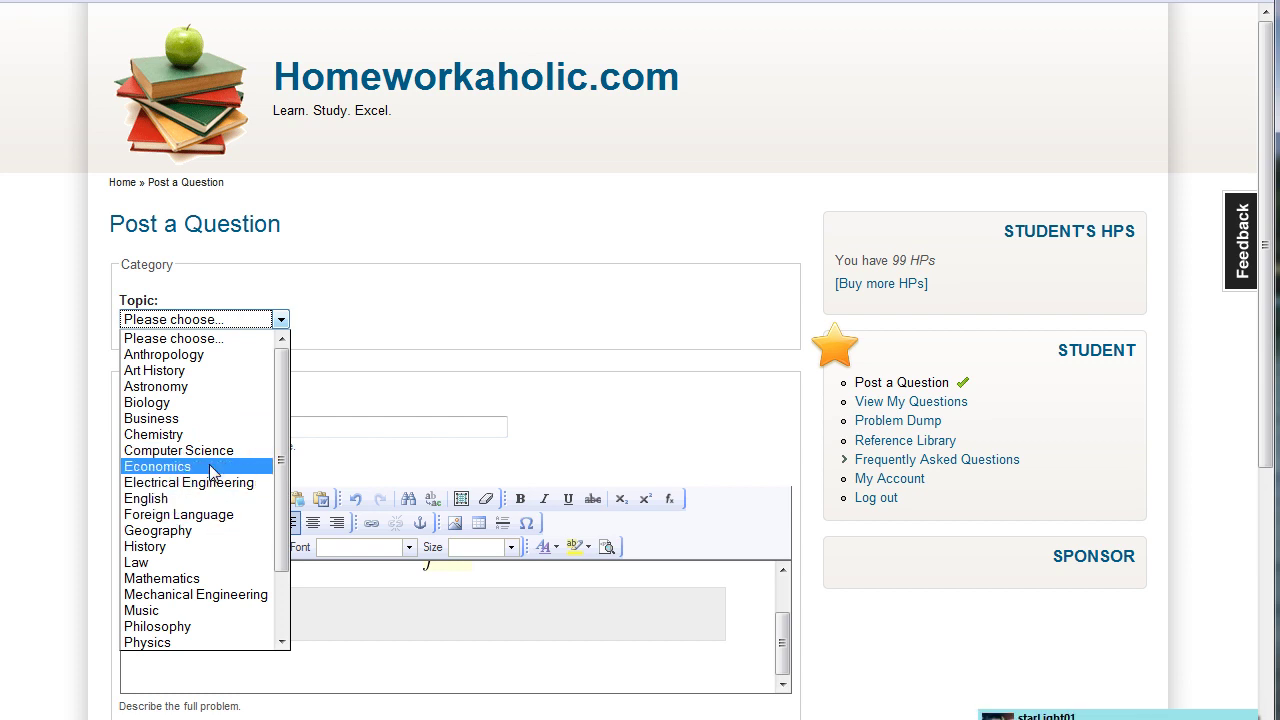
pyautogui.click(210, 467)
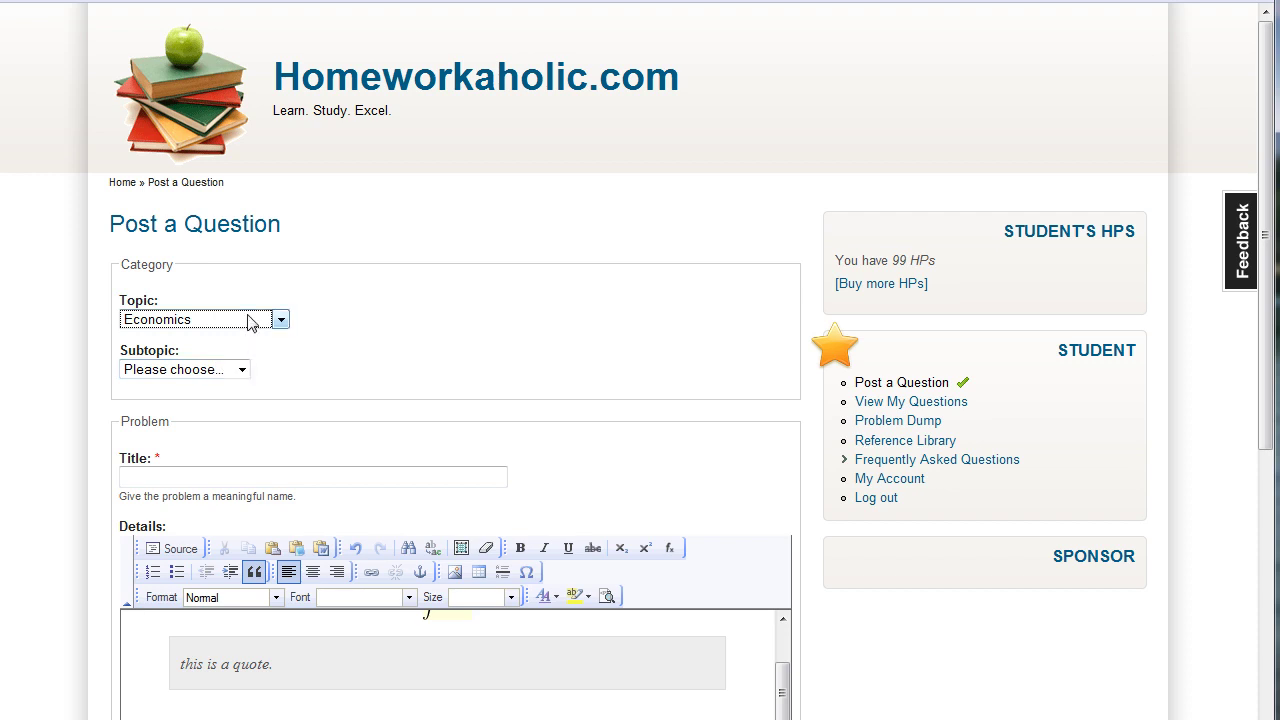
pyautogui.click(231, 322)
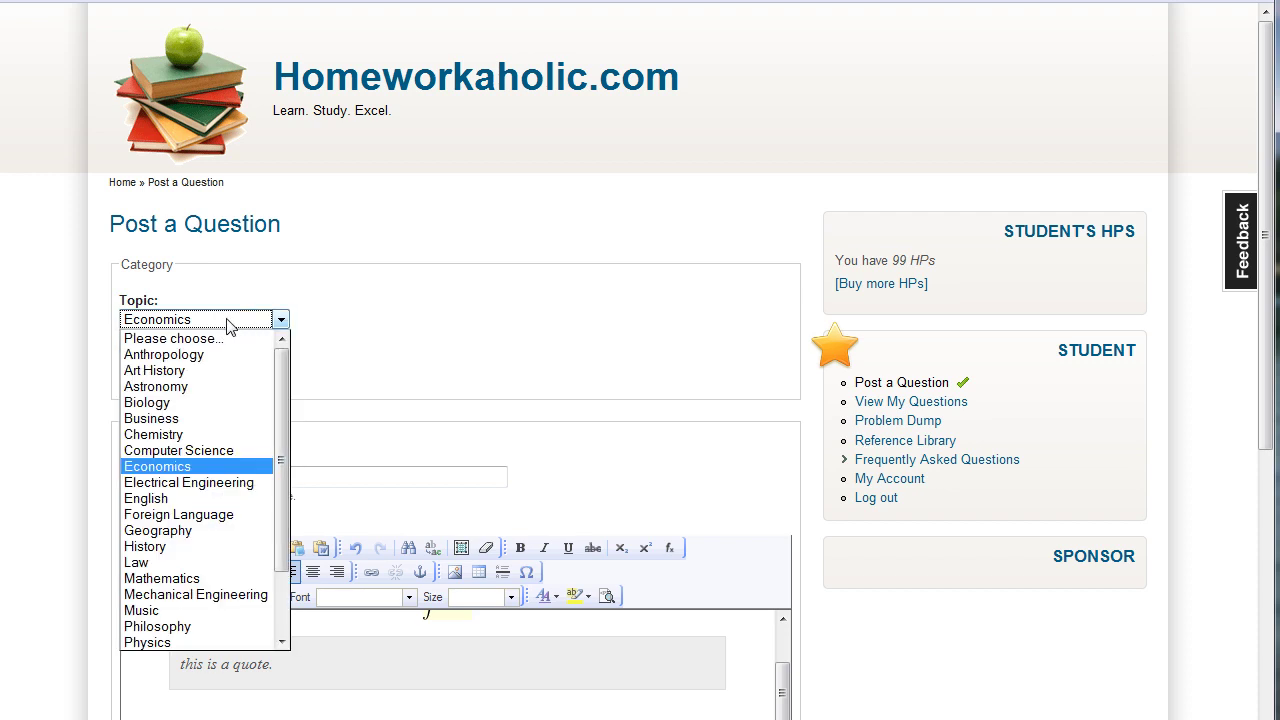
pyautogui.click(229, 323)
pyautogui.click(282, 369)
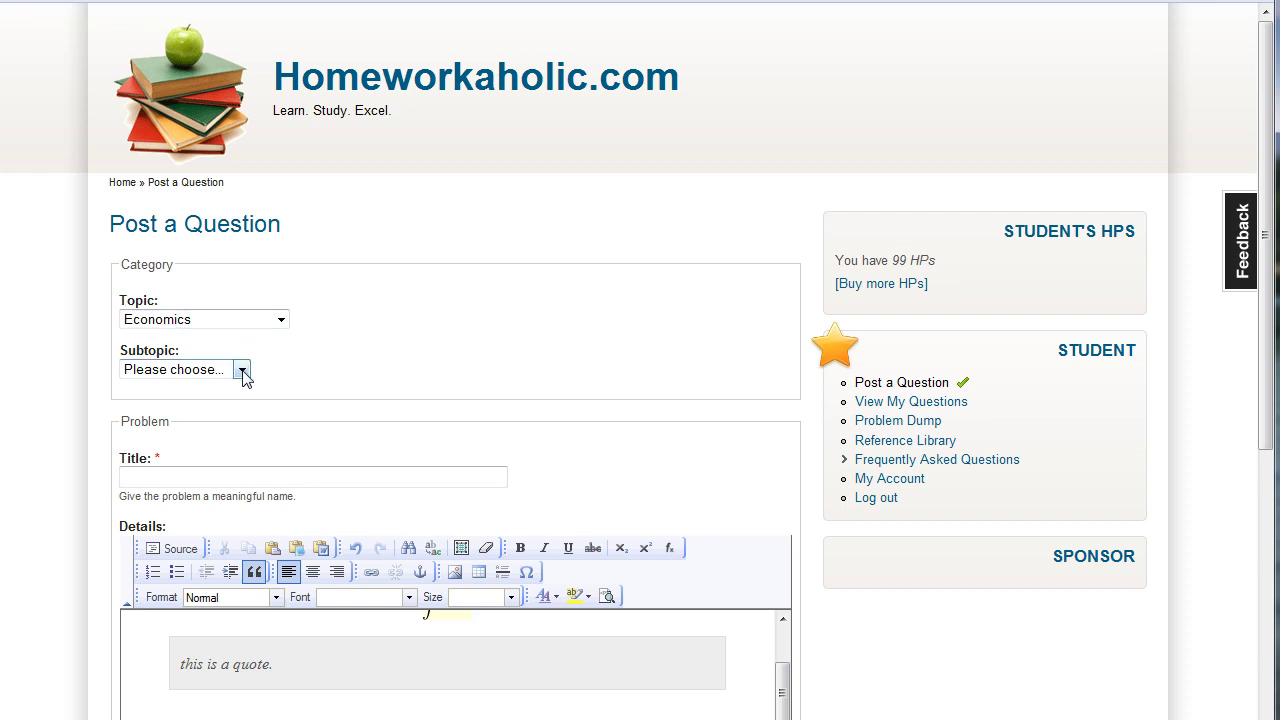
pyautogui.click(242, 370)
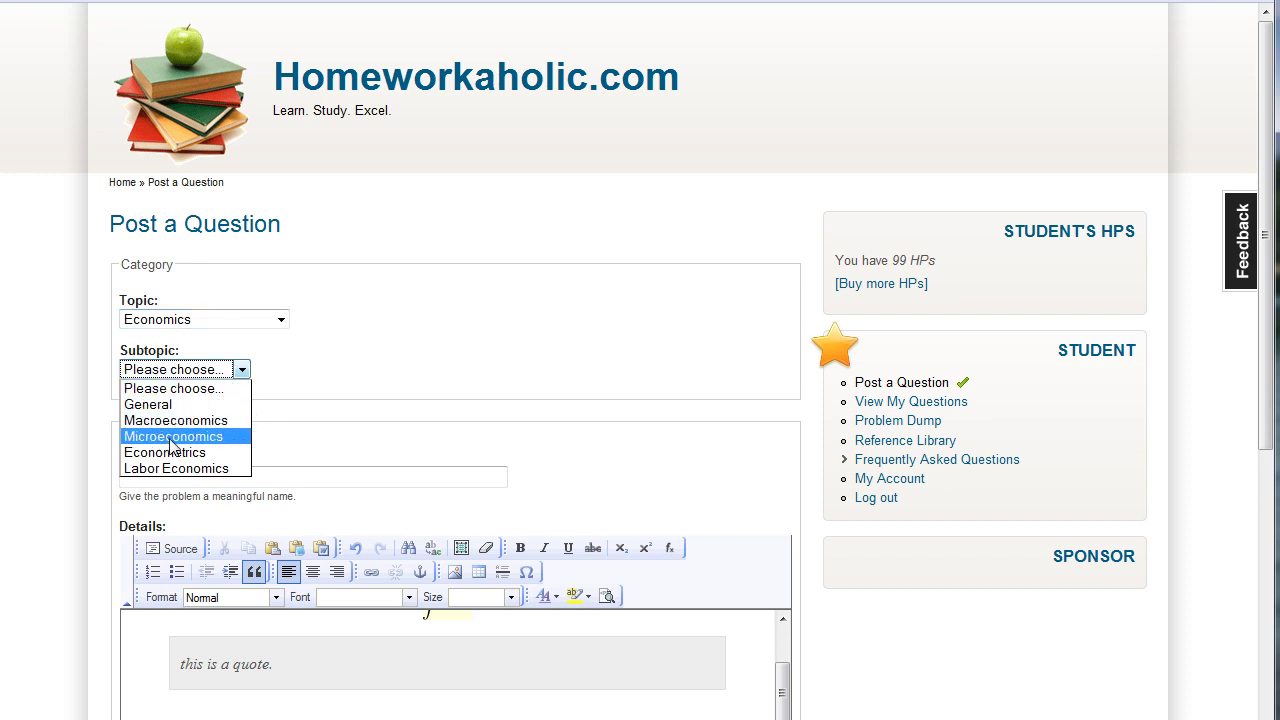
pyautogui.click(172, 404)
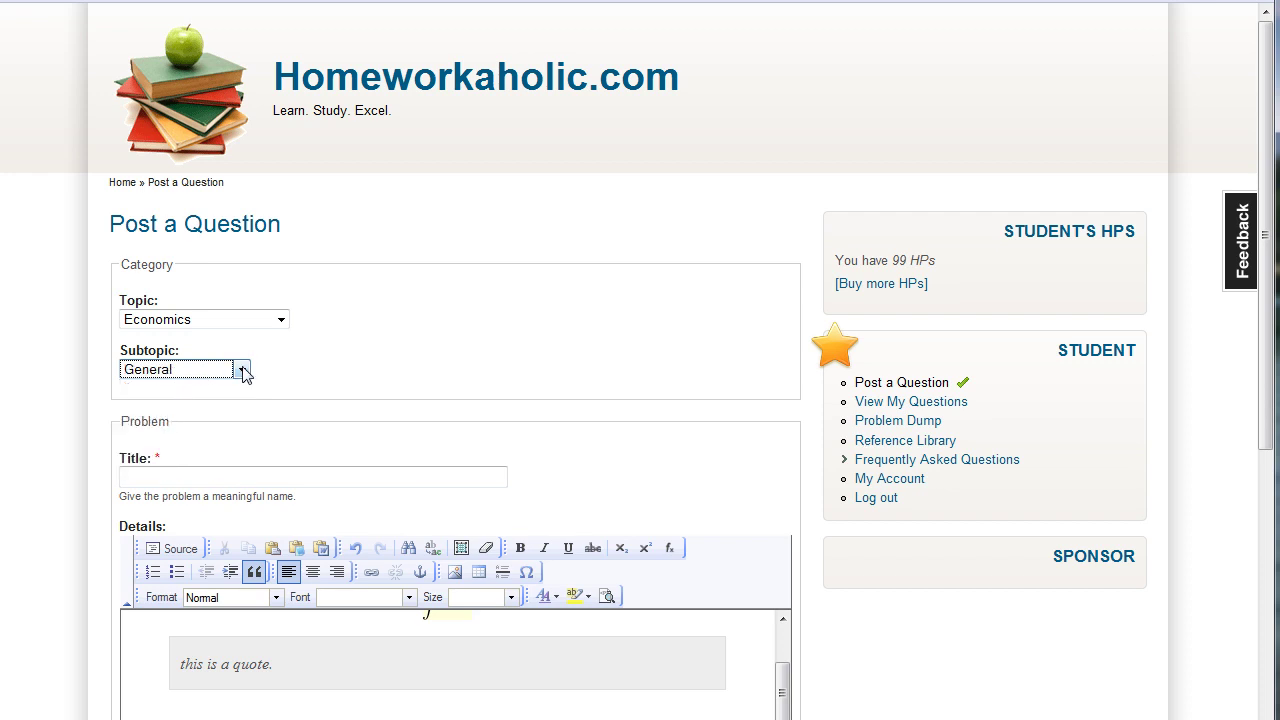
# Enter "My Title" as the title of the question.
pyautogui.click(264, 479)
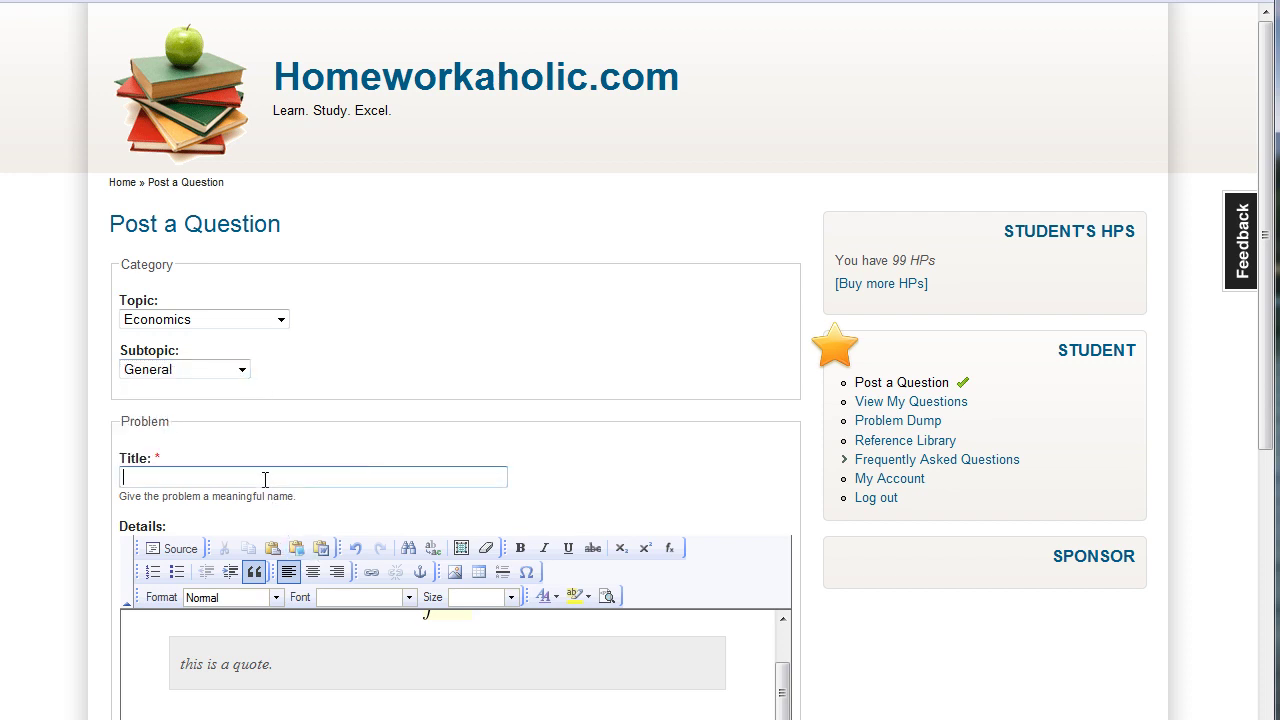
pyautogui.write('My Title')
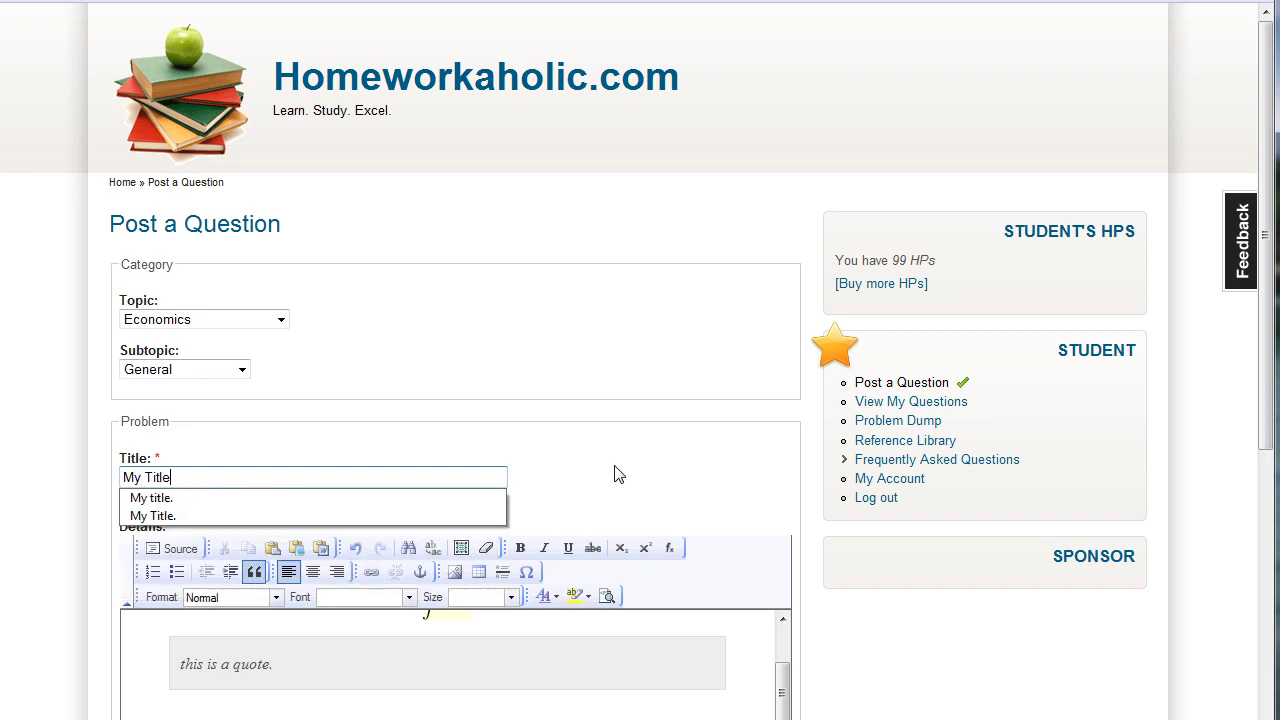
pyautogui.hotkey('ctrl', 'a')
# Check the student's available HP balance and set the question's bid to 3 homework points.
pyautogui.scroll(-3, 620, 478)
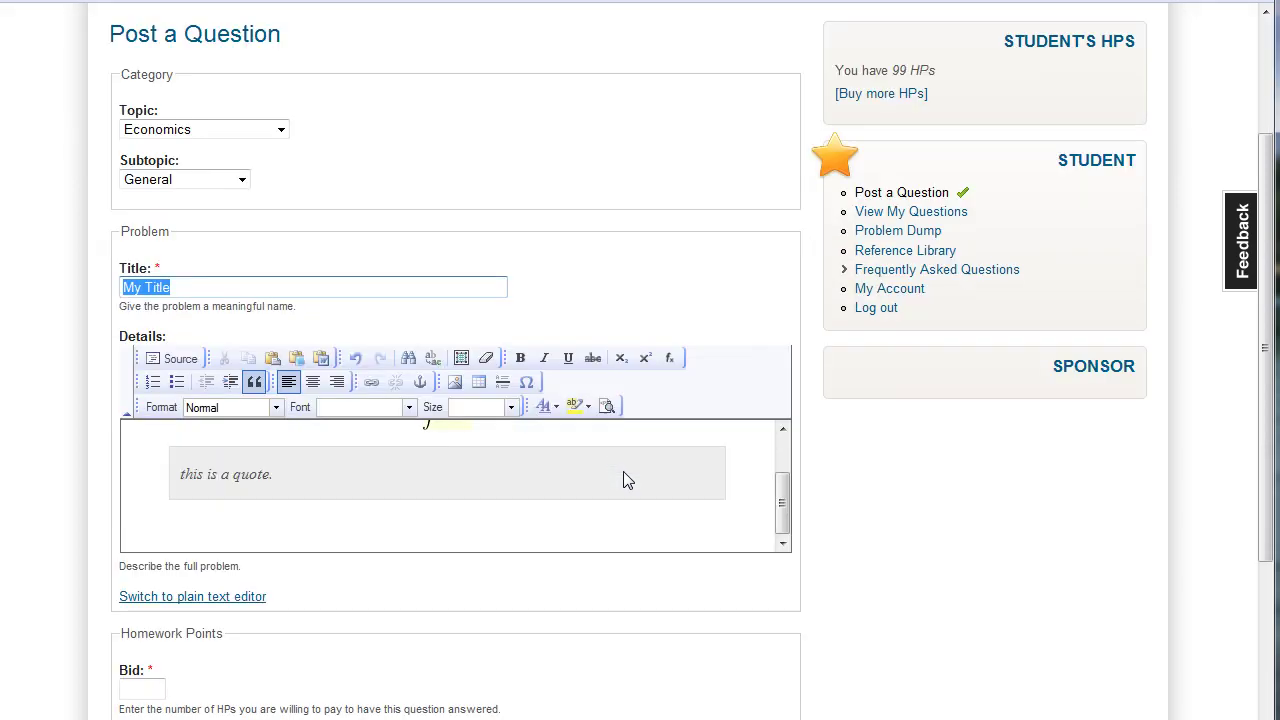
pyautogui.scroll(-3, 621, 485)
pyautogui.scroll(-2, 196, 490)
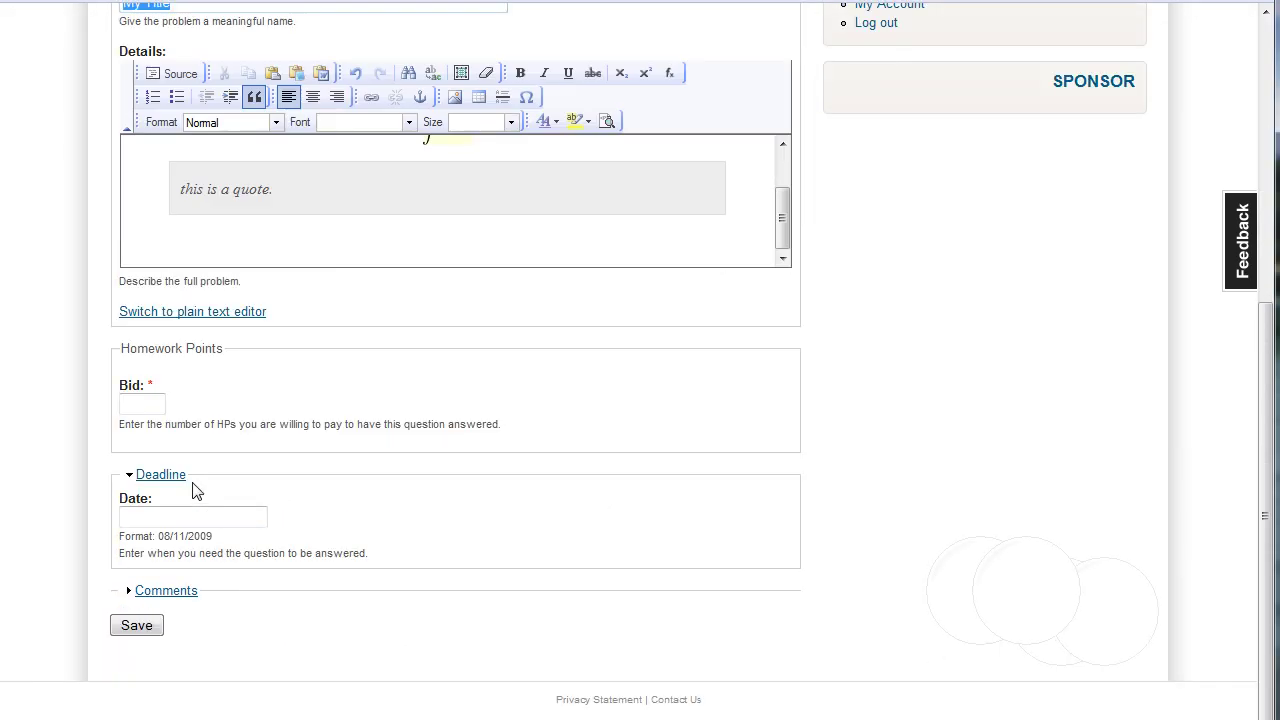
pyautogui.click(156, 408)
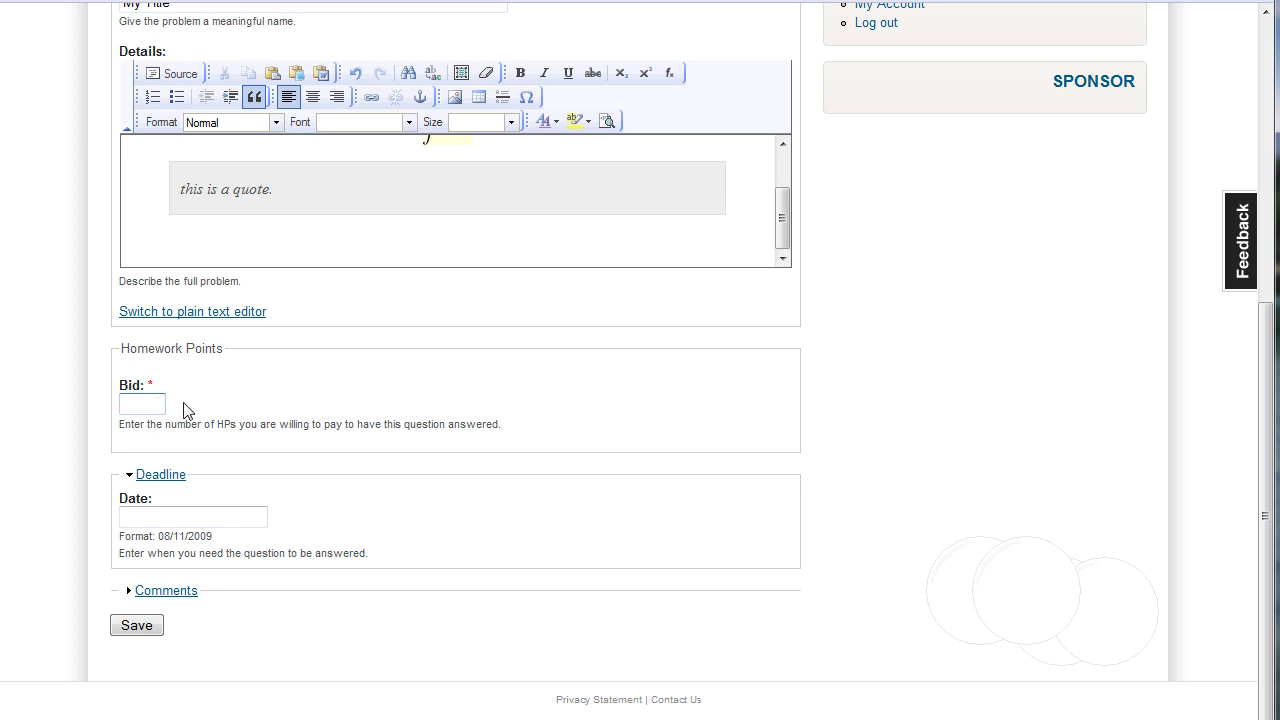
pyautogui.doubleClick(226, 424)
pyautogui.click(155, 402)
pyautogui.scroll(5, 600, 445)
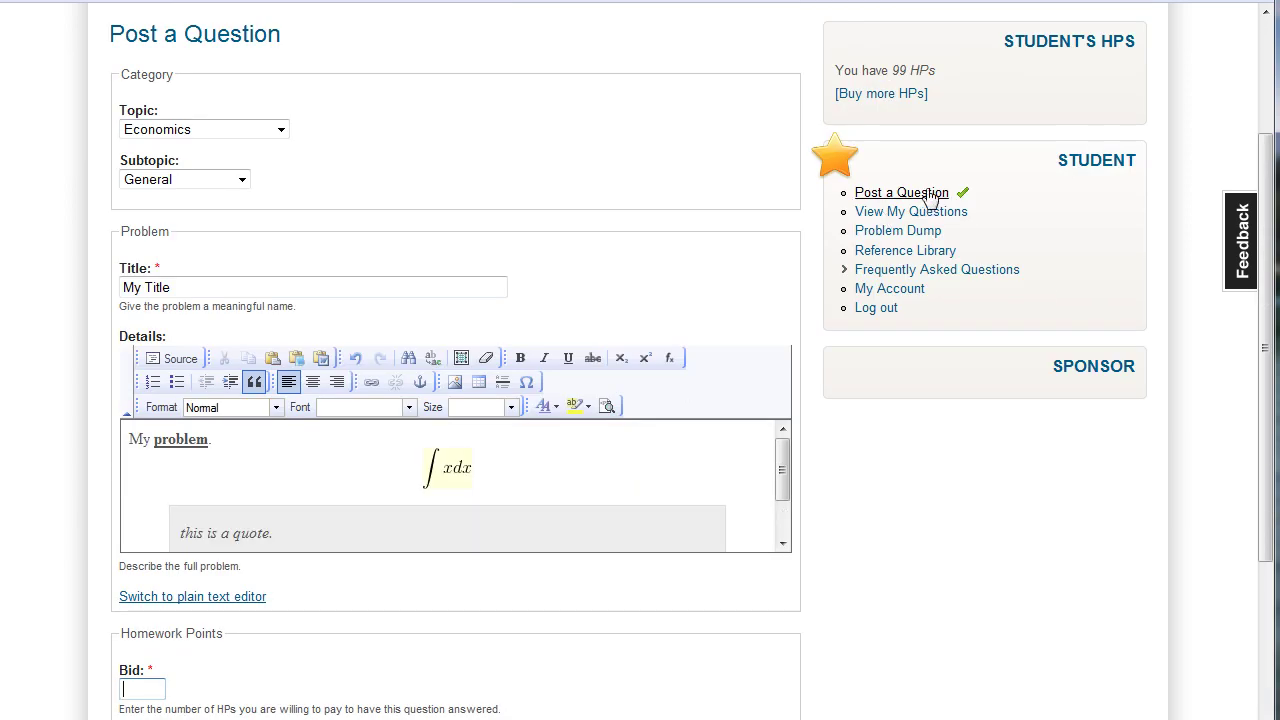
pyautogui.doubleClick(898, 69)
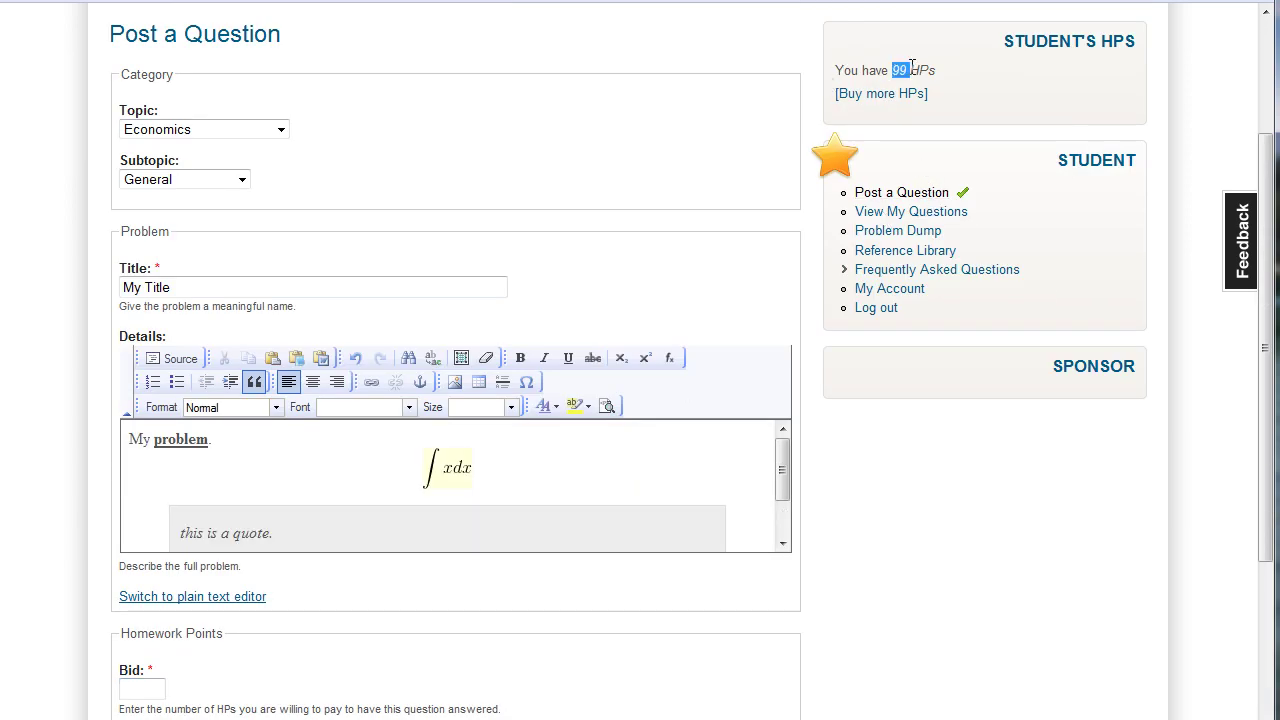
pyautogui.scroll(-1, 331, 475)
pyautogui.scroll(-2, 264, 516)
pyautogui.click(160, 500)
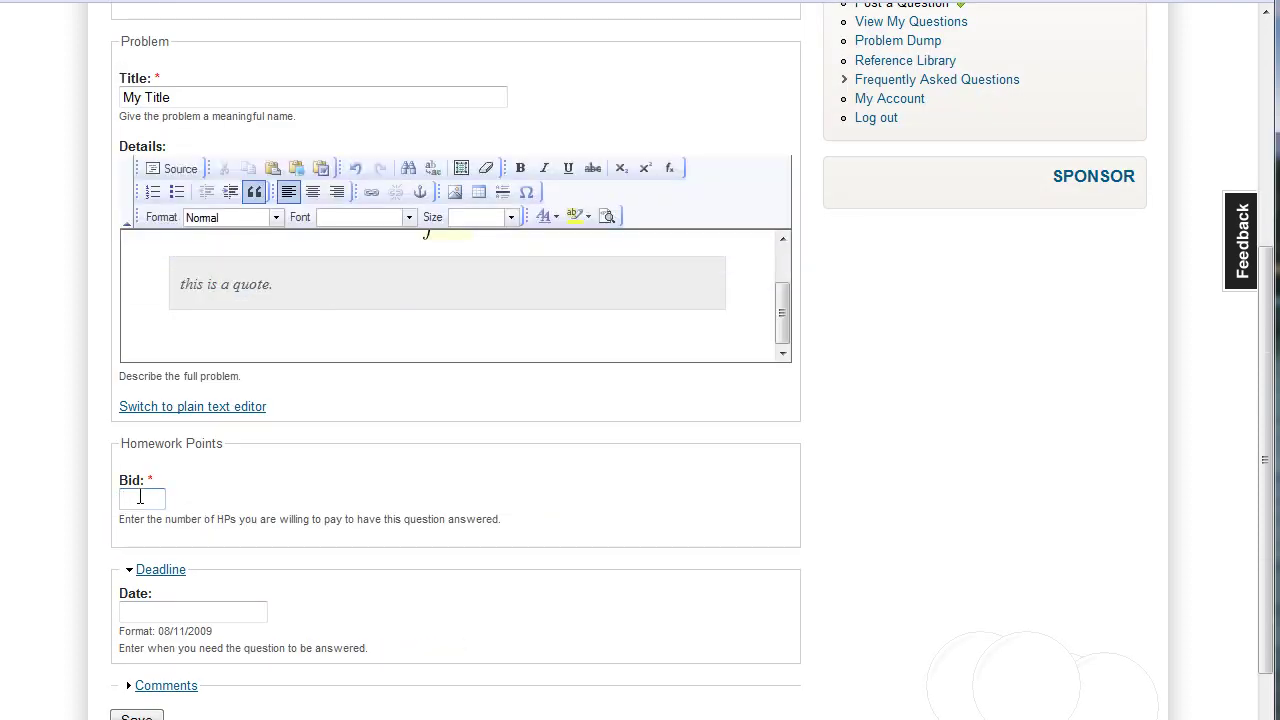
pyautogui.click(144, 497)
pyautogui.write('3')
# Set the question's answer deadline to 08/27/2009 using the calendar.
pyautogui.scroll(-2, 268, 519)
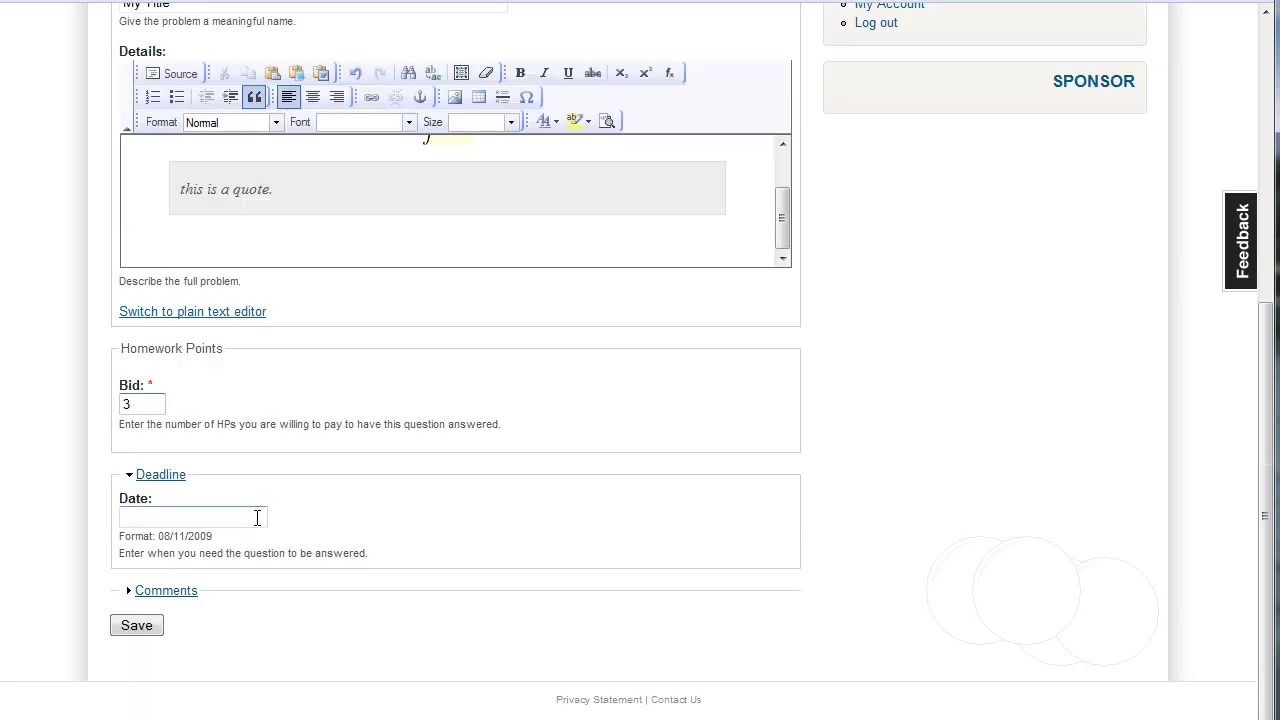
pyautogui.click(249, 517)
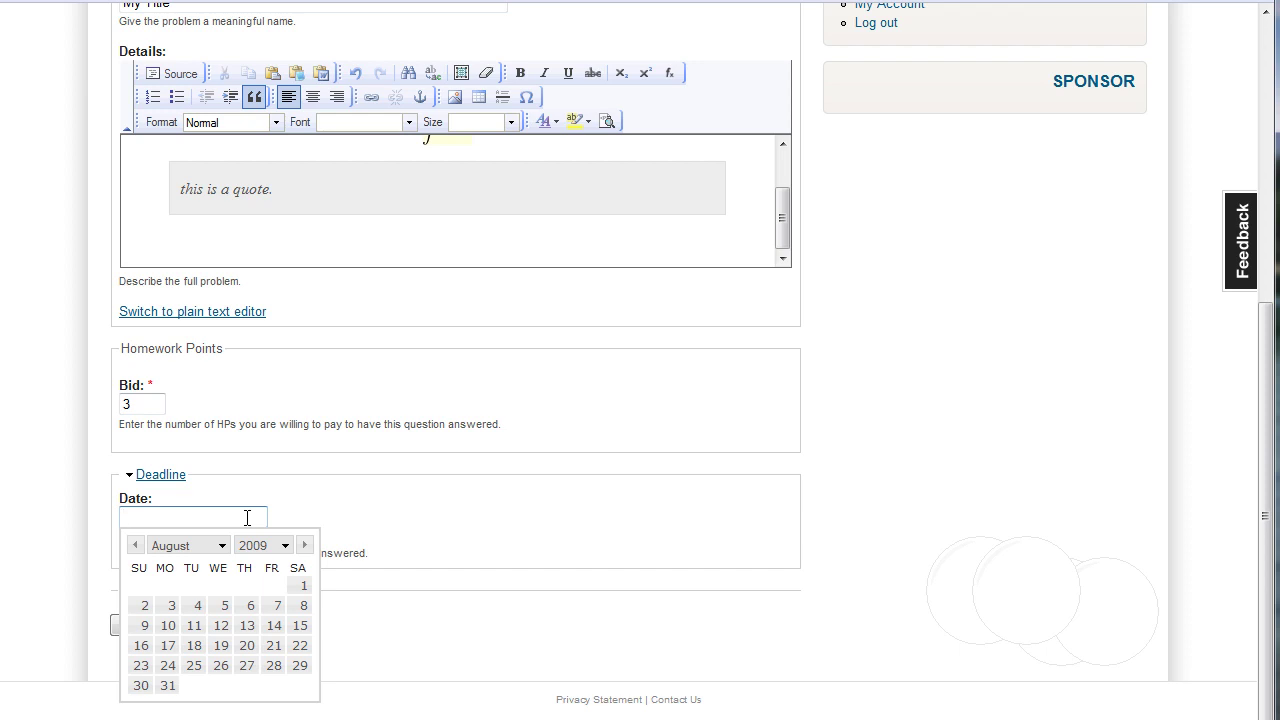
pyautogui.click(250, 667)
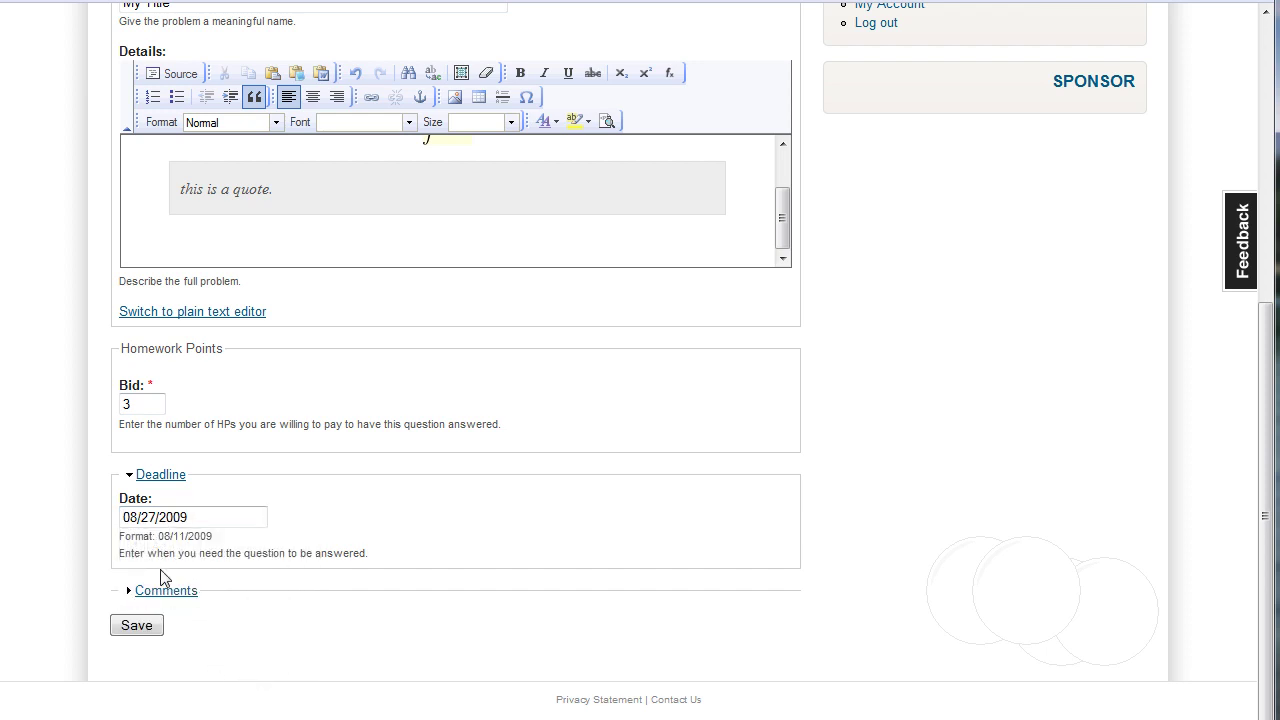
# Expand the optional comments section and add the comment "Please answer this ASAP.".
pyautogui.click(134, 595)
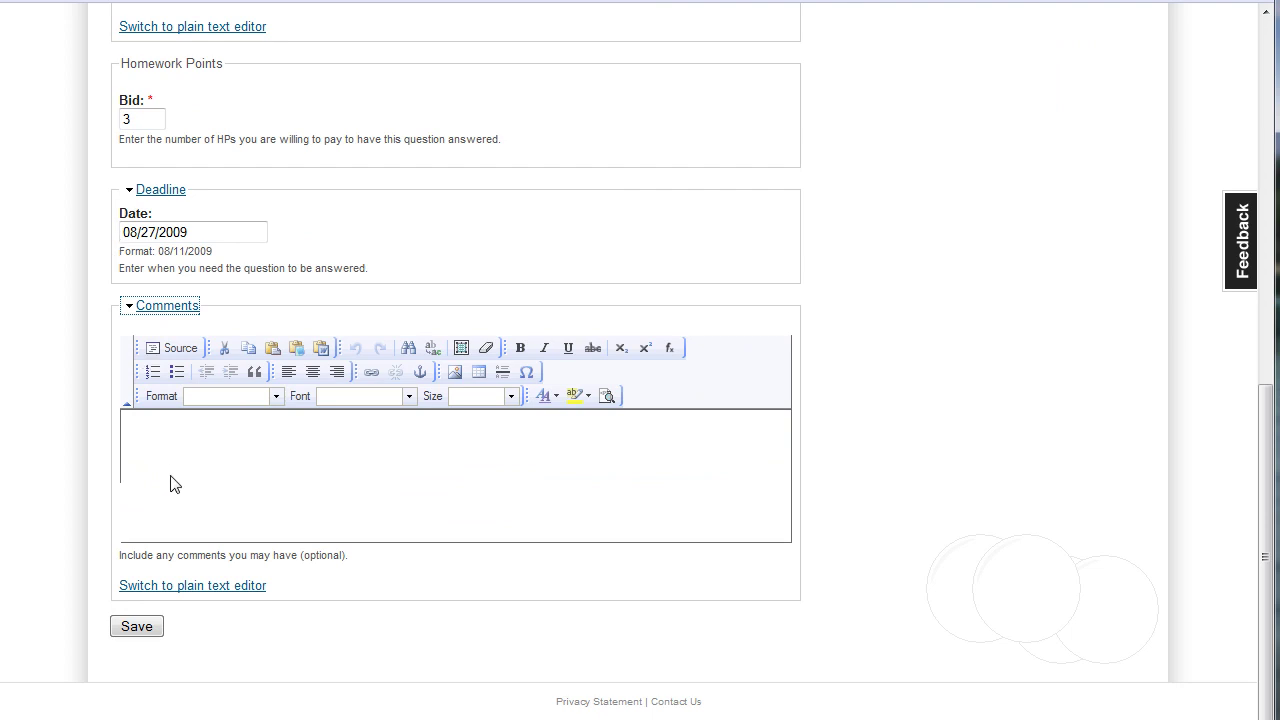
pyautogui.click(197, 450)
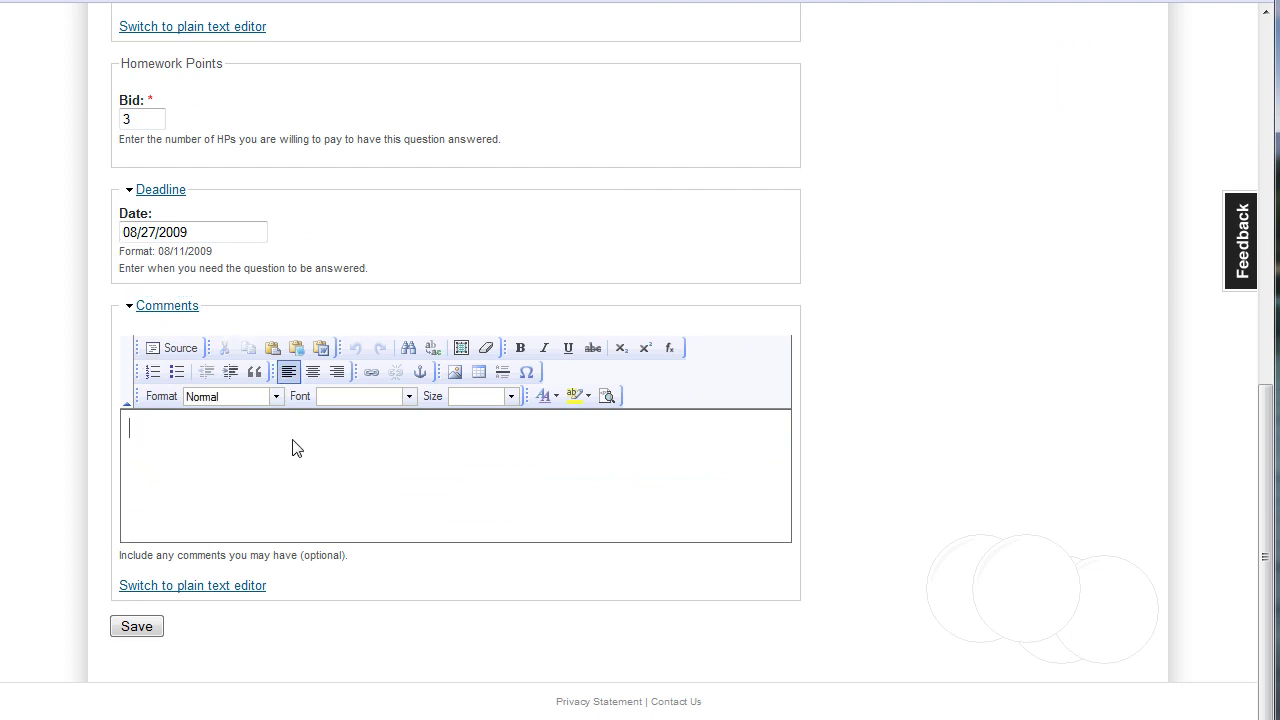
pyautogui.write('Please answer this')
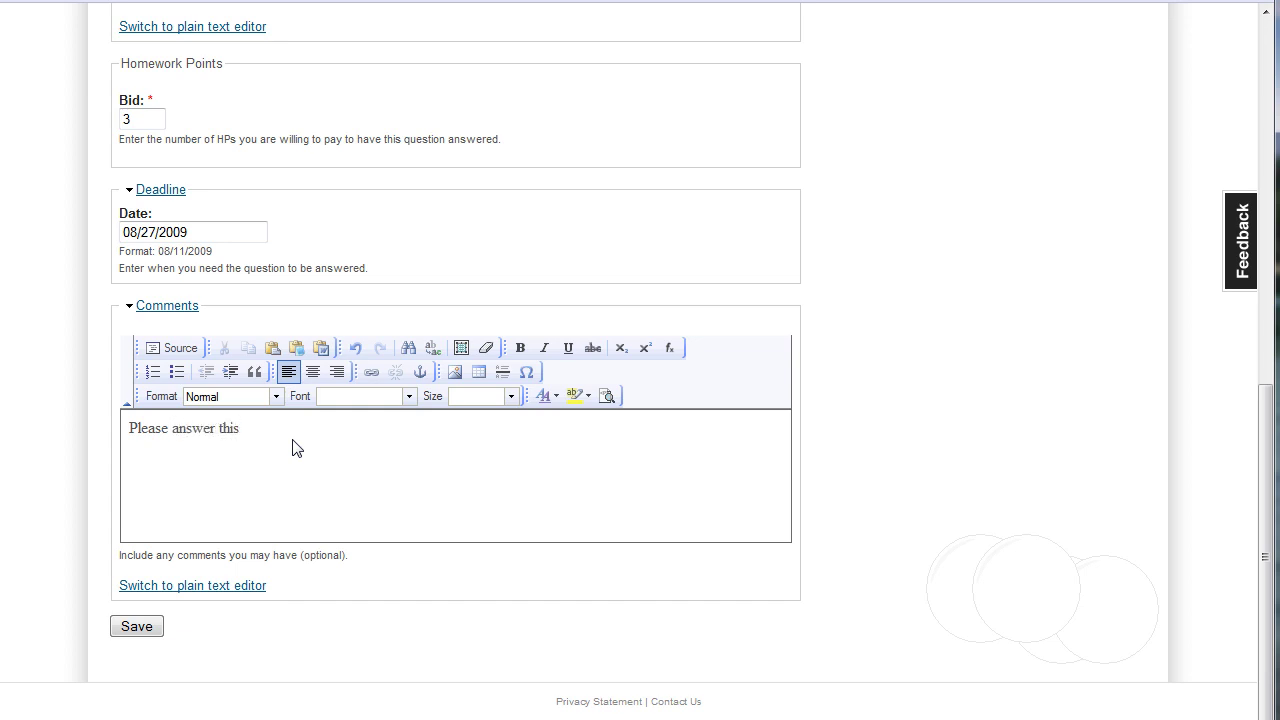
pyautogui.write(' ASAP.')
# Open the list of the student's own questions and examine the status of the question titled "test".
pyautogui.scroll(3, 791, 603)
pyautogui.scroll(4, 791, 603)
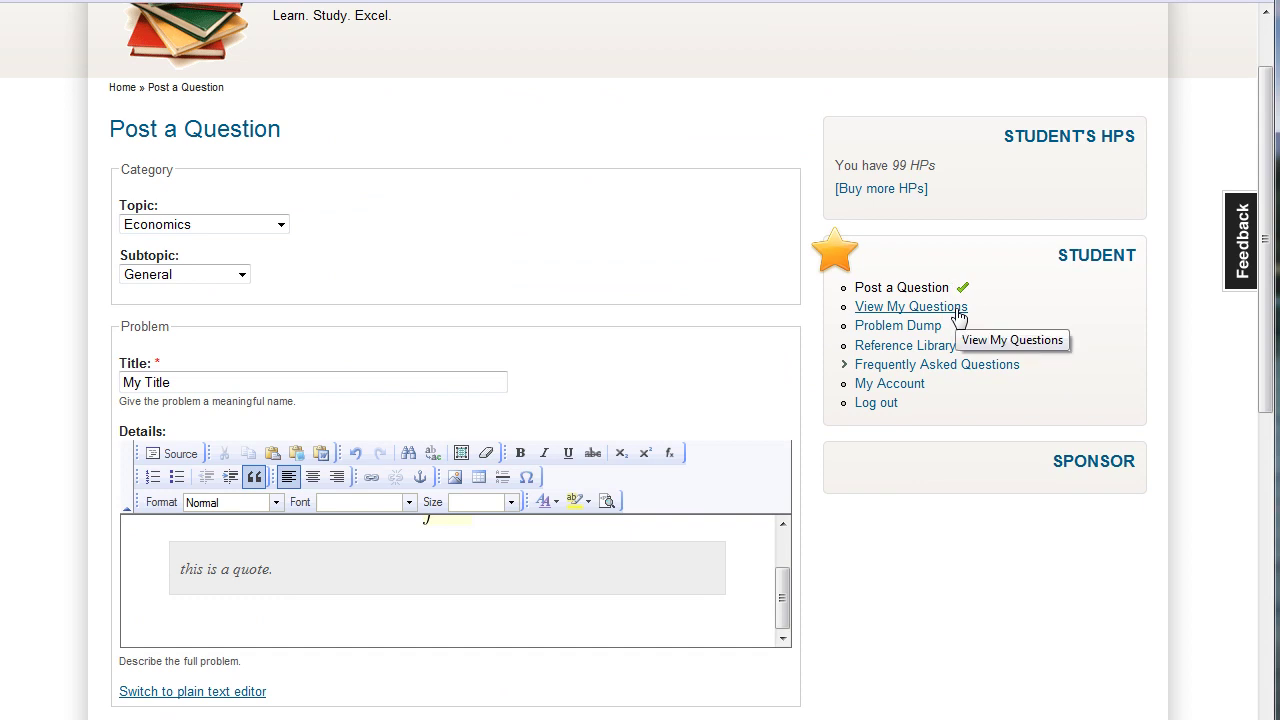
pyautogui.click(958, 314)
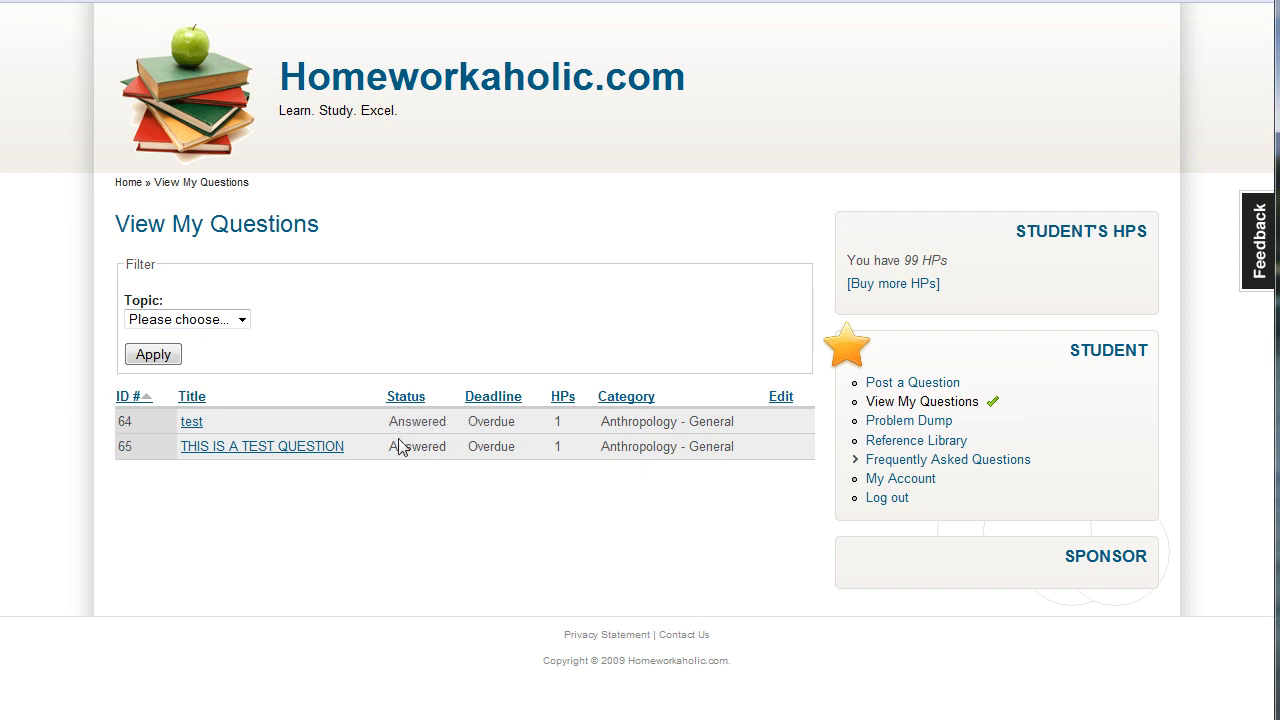
pyautogui.moveTo(389, 421); pyautogui.dragTo(447, 430)
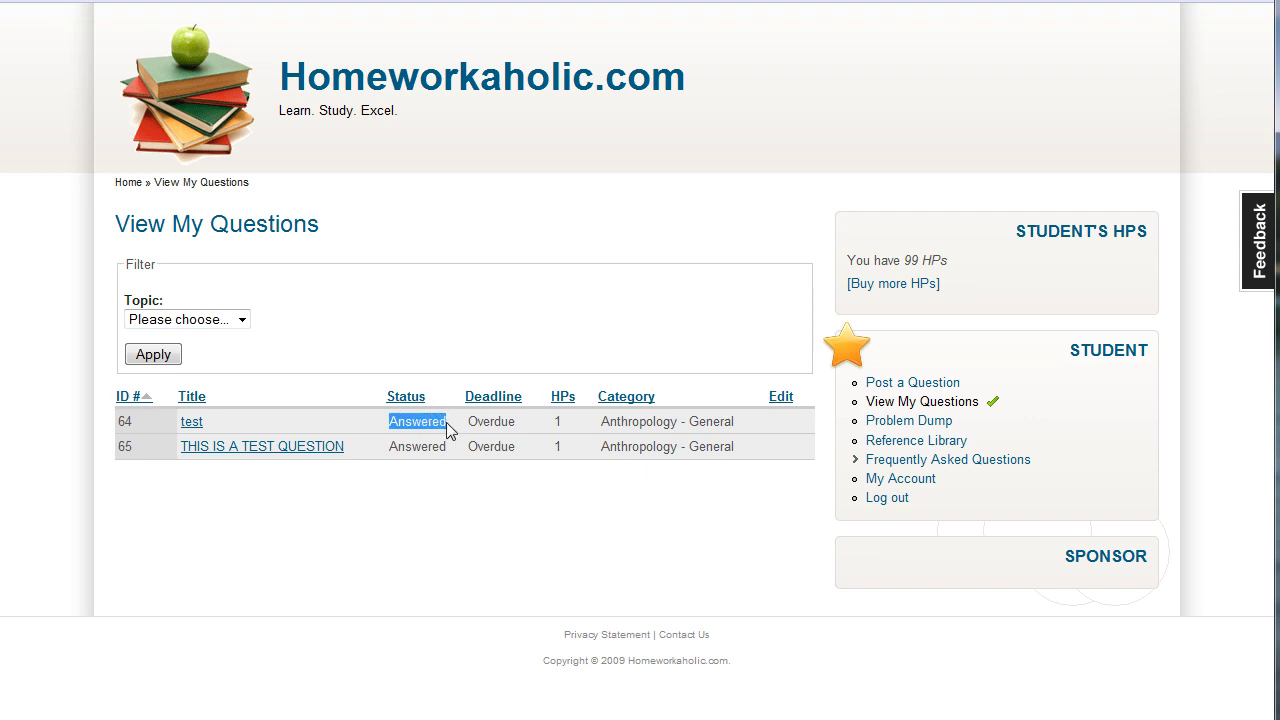